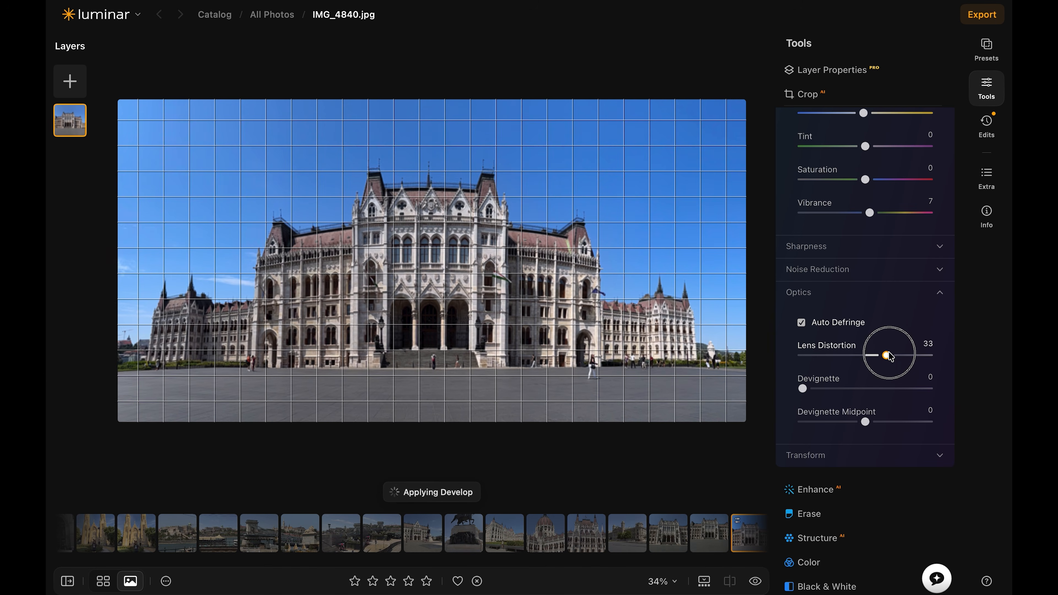
Set the Lens Distortion of IMG_4840.jpg to 35 and preview the photo without its edits
left_click_drag(887, 353, 887, 350)
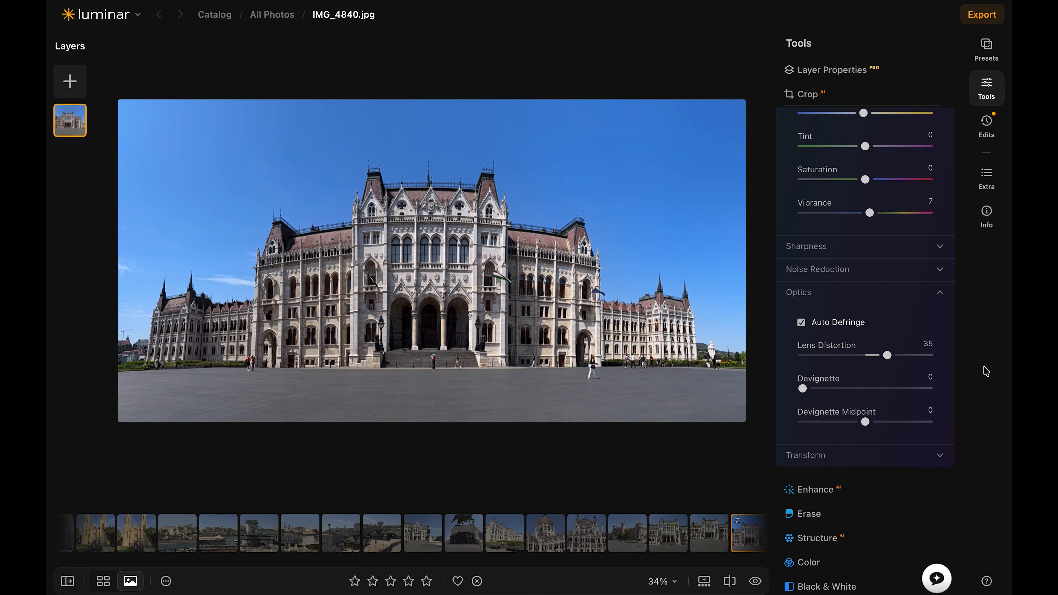
left_click(755, 583)
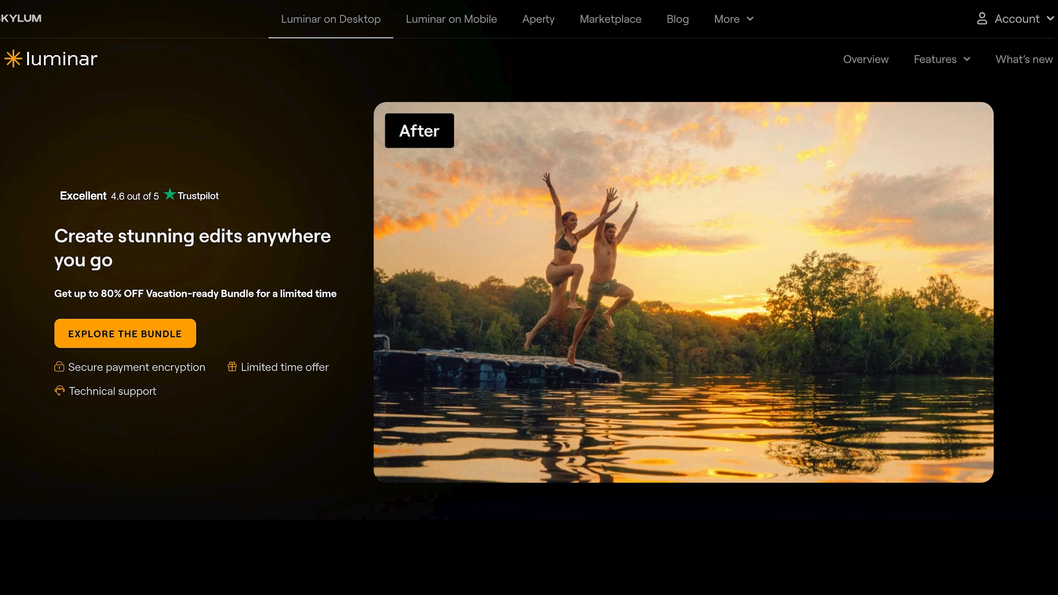
scroll(854, 102, "down", 10)
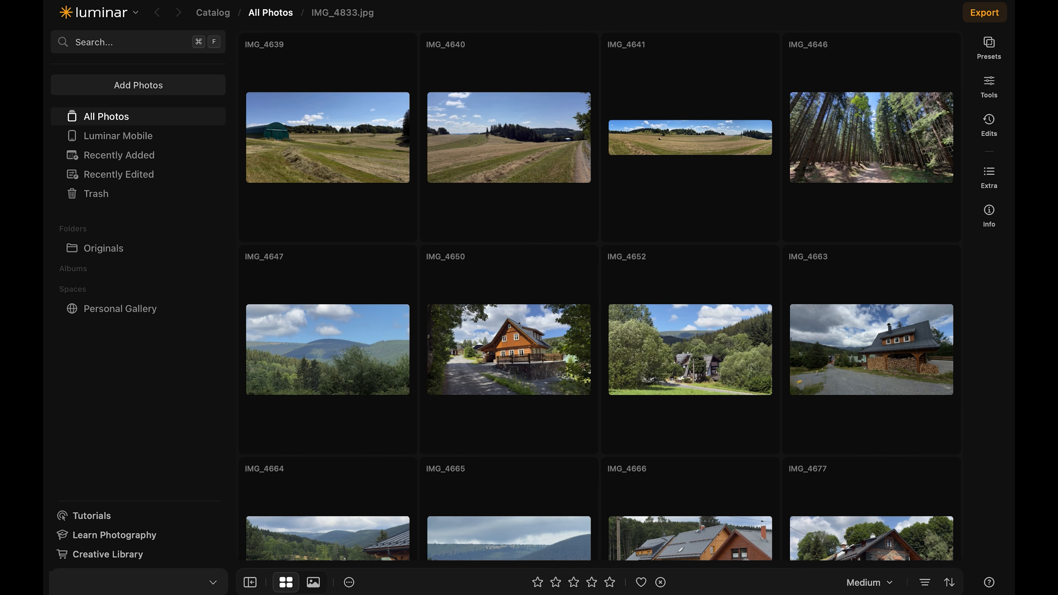
Switch between the single-image and gallery views, and hide and restore the catalog sidebar
left_click(313, 586)
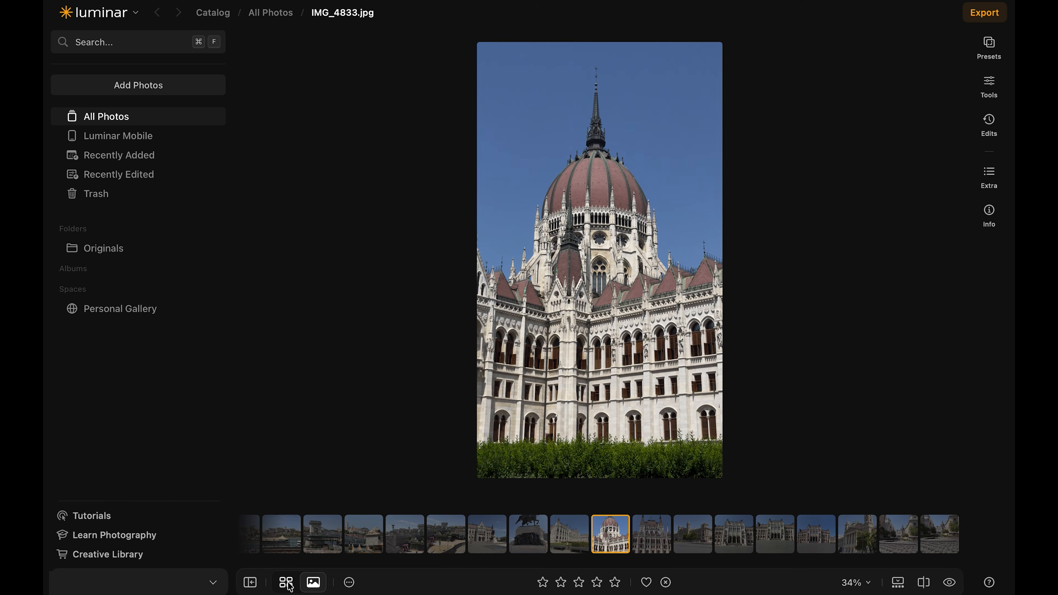
left_click(287, 584)
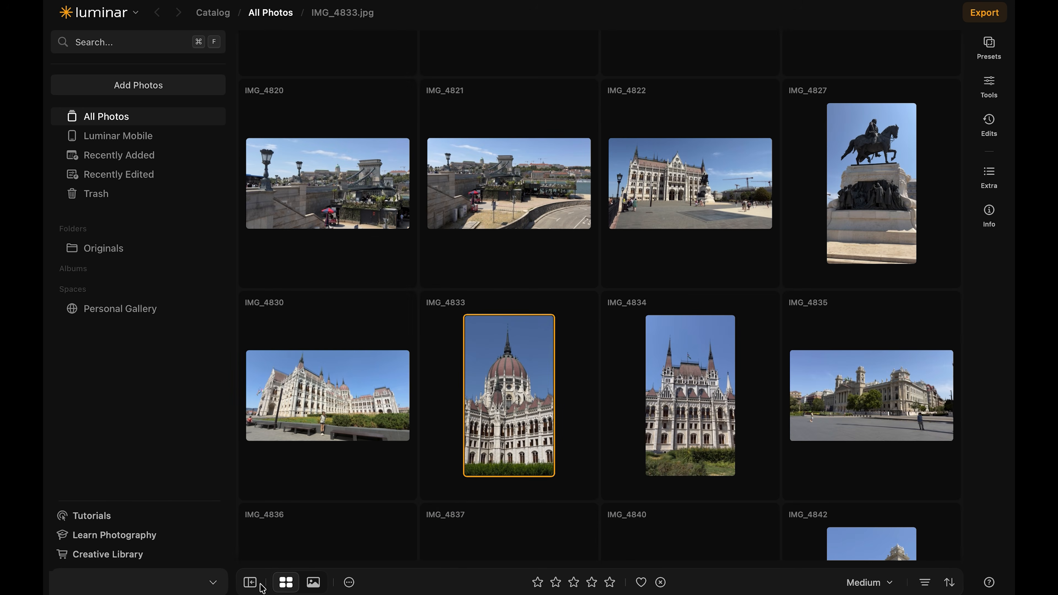
left_click(250, 583)
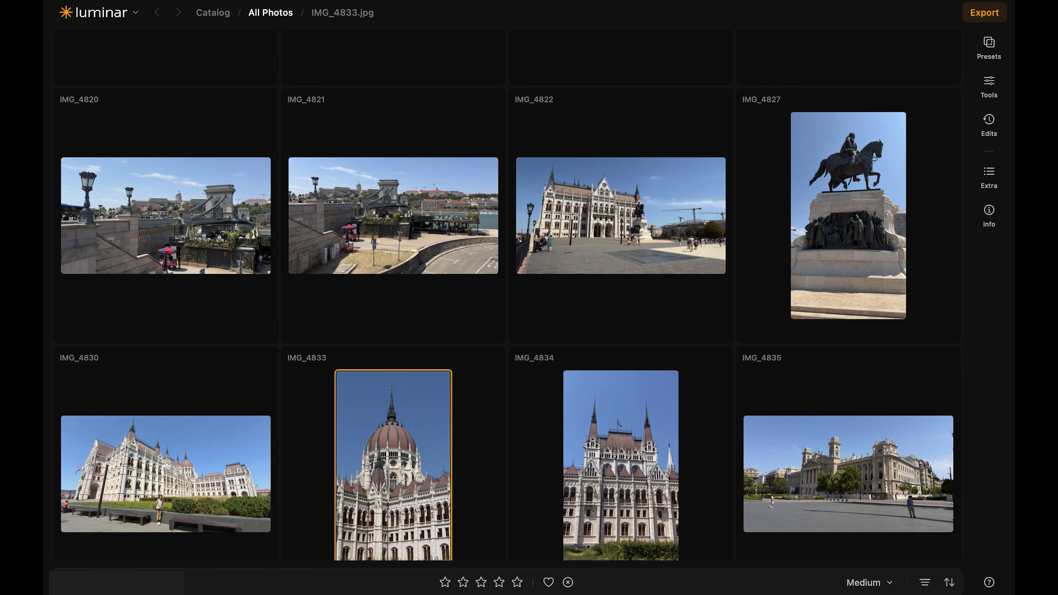
left_click(64, 583)
Try the Large thumbnail size in the gallery before returning to Medium, and view the photo filter options
left_click(893, 584)
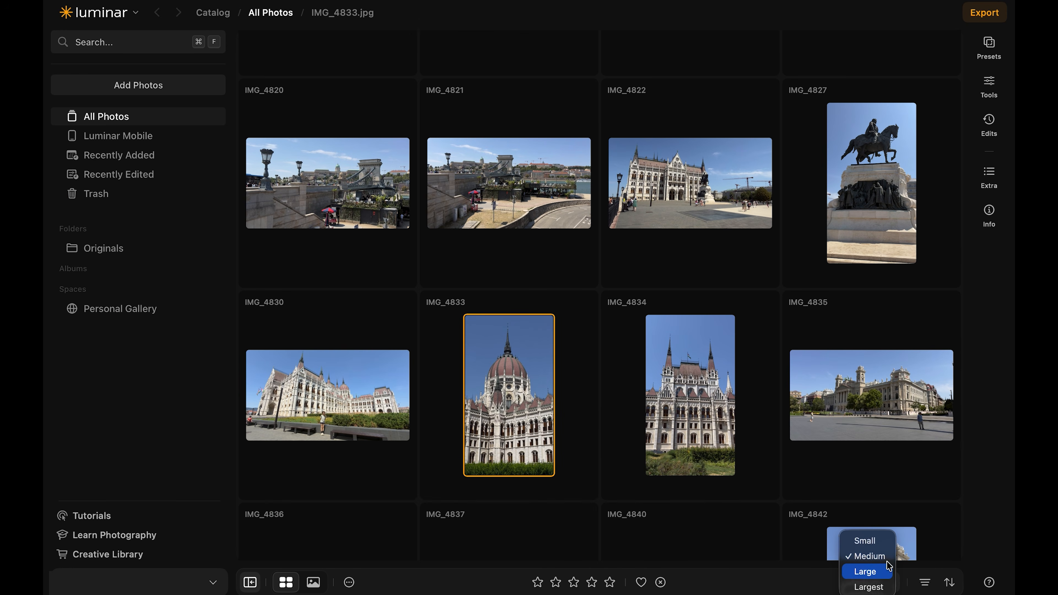
left_click(871, 570)
left_click(890, 584)
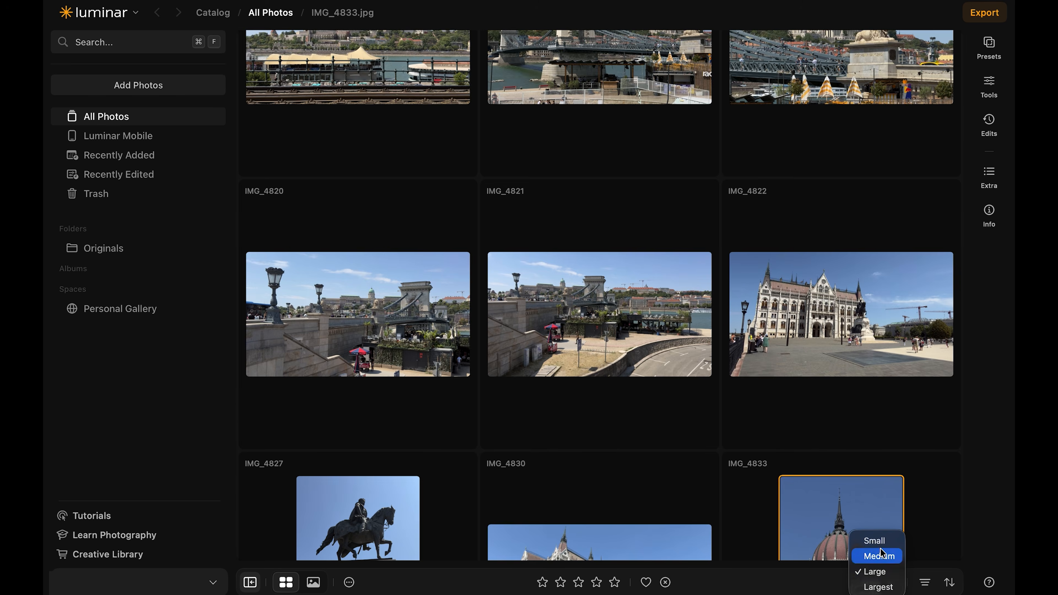
left_click(873, 555)
left_click(924, 584)
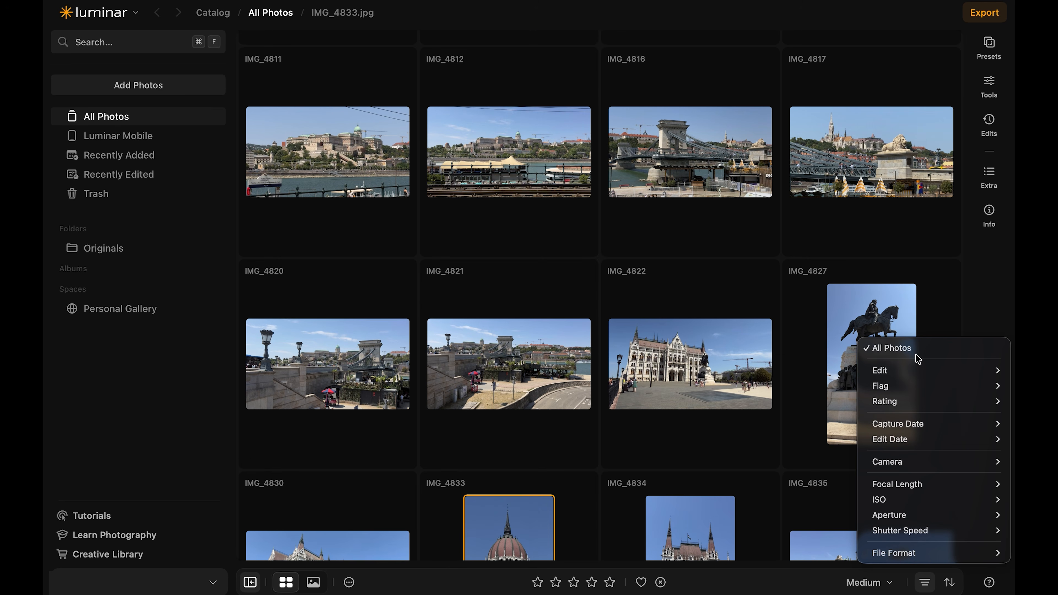
left_click(809, 583)
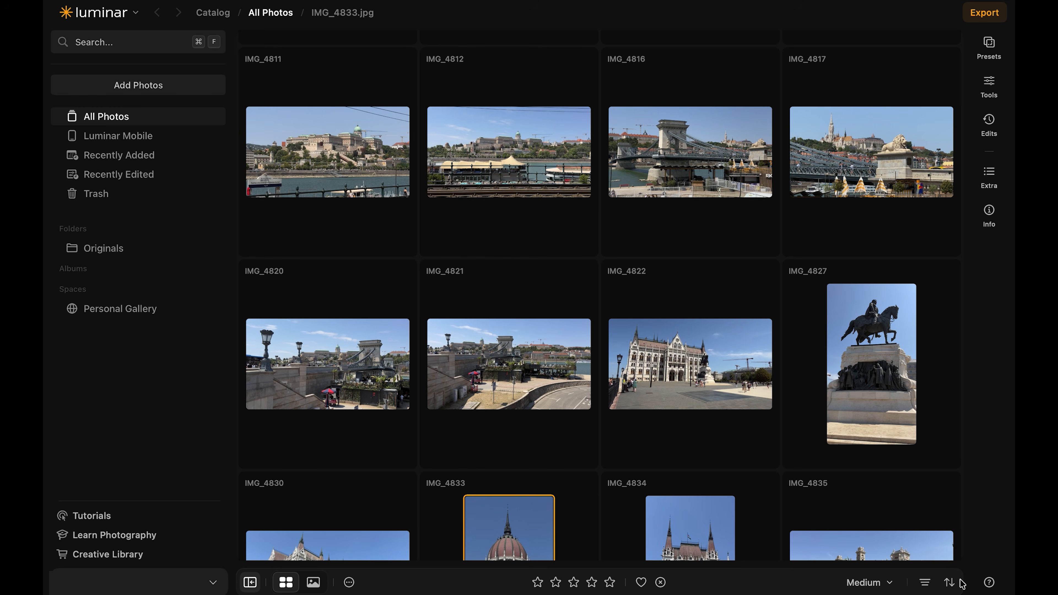
Look through the Presets, Tools, Edits, Extra and Info sections for IMG_4833.jpg
left_click(1004, 49)
left_click(986, 91)
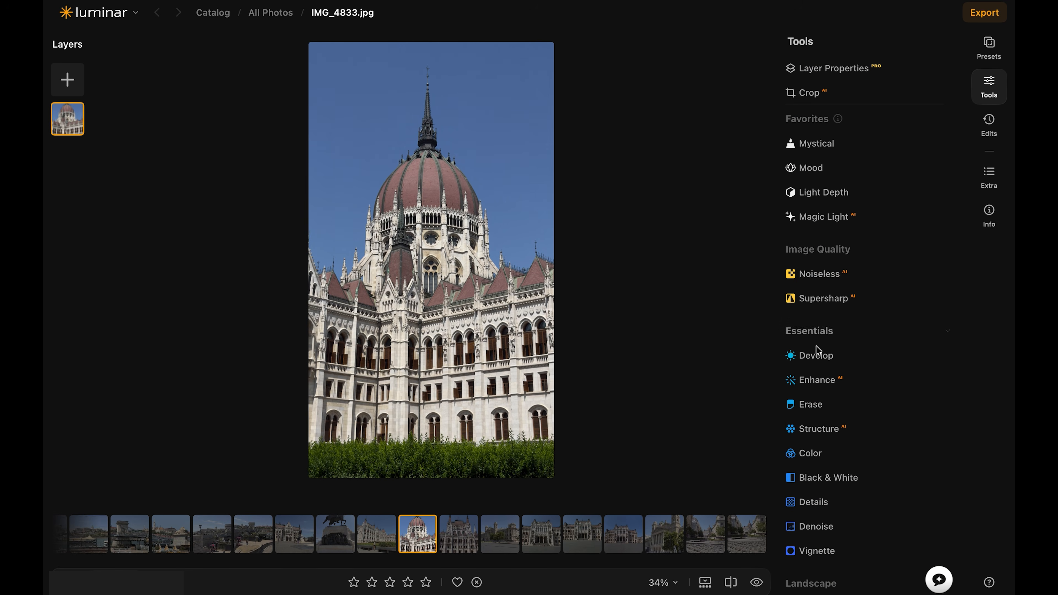
scroll(816, 351, "down", 12)
scroll(920, 419, "down", 8)
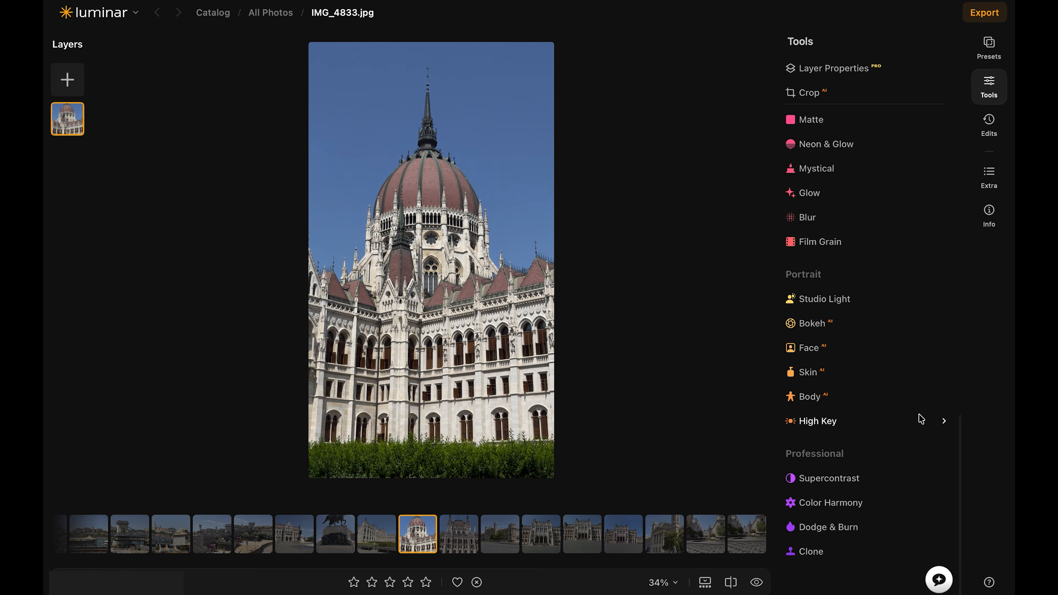
left_click(997, 130)
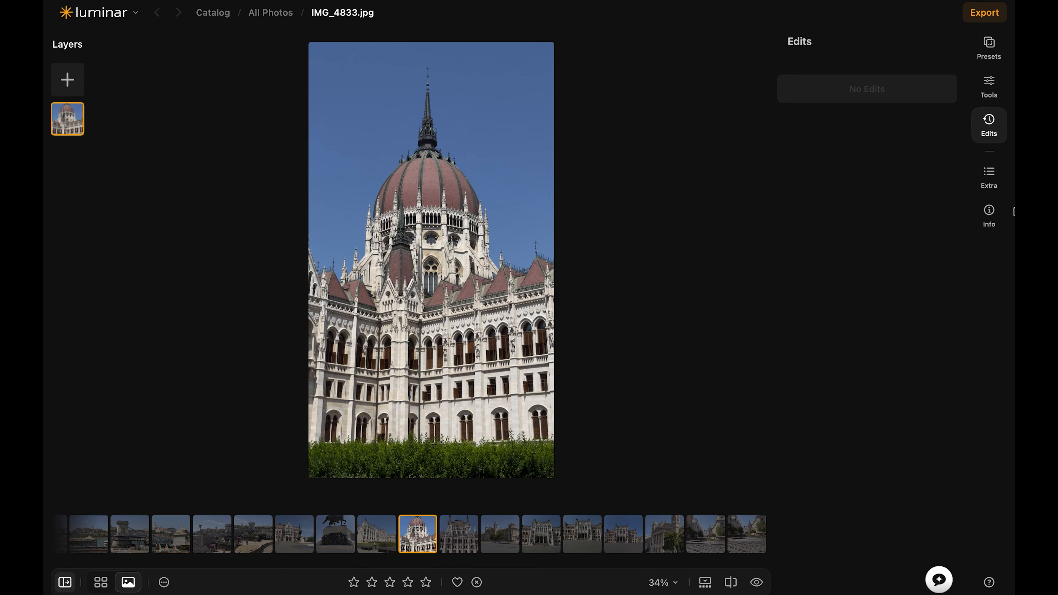
left_click(989, 175)
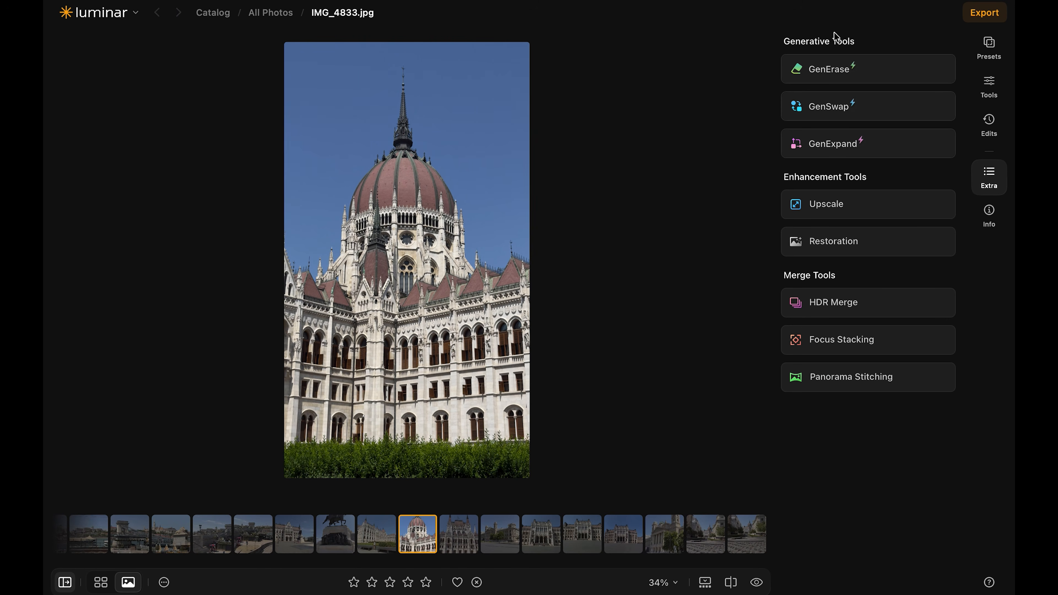
left_click(989, 215)
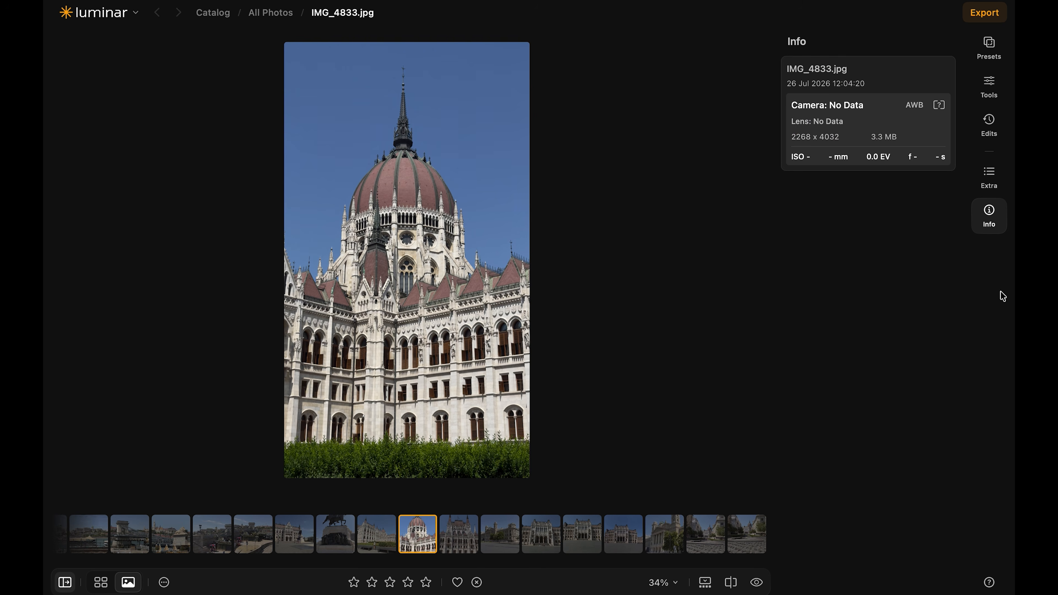
left_click(989, 210)
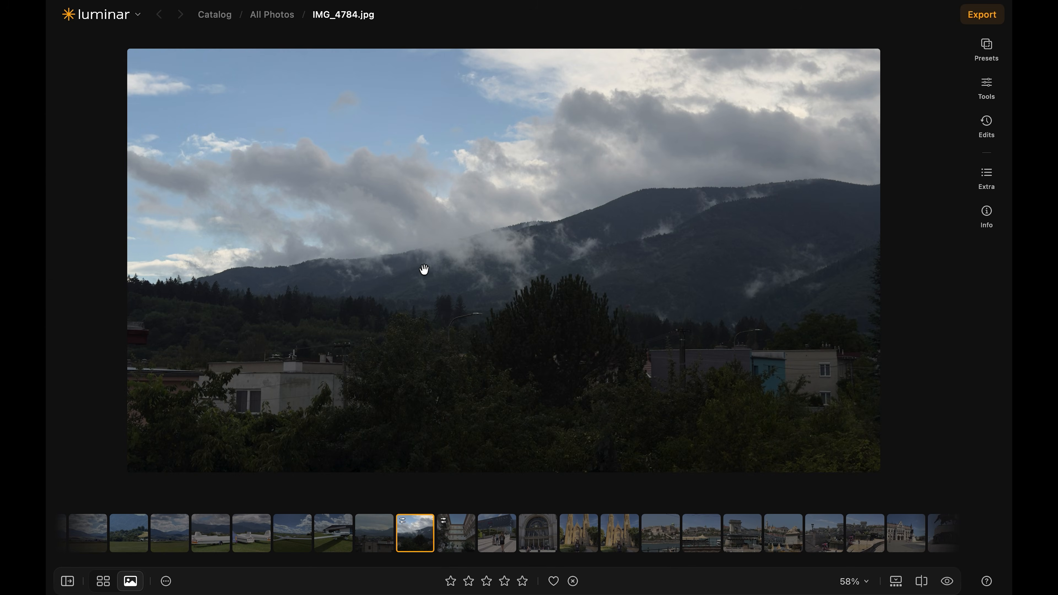
Browse the presets suggested for IMG_4784.jpg and open the Easy Landscapes collection
scroll(466, 274, "up", 5)
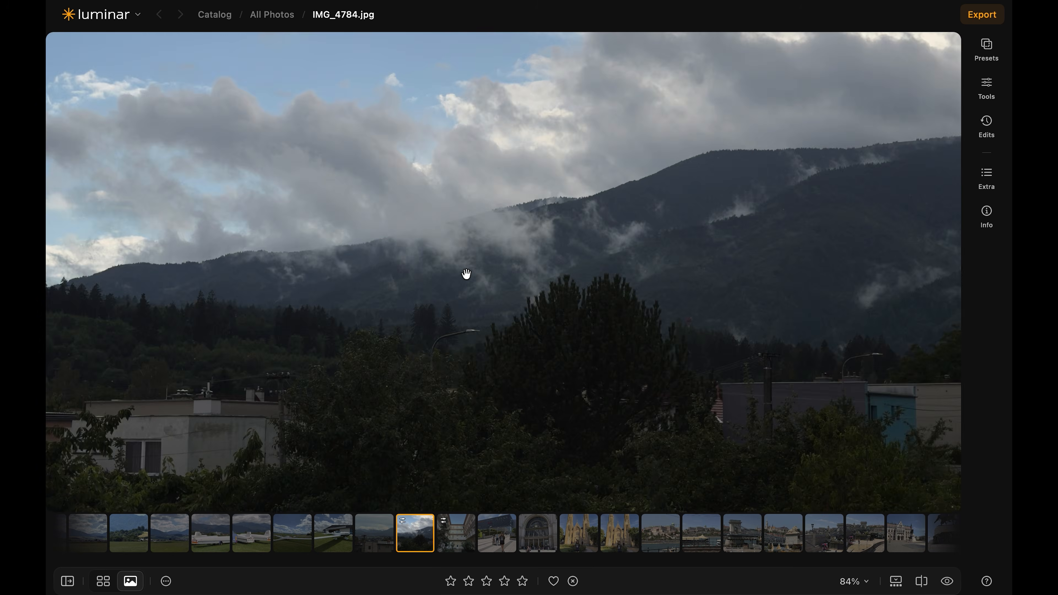
scroll(465, 274, "down", 5)
left_click(988, 46)
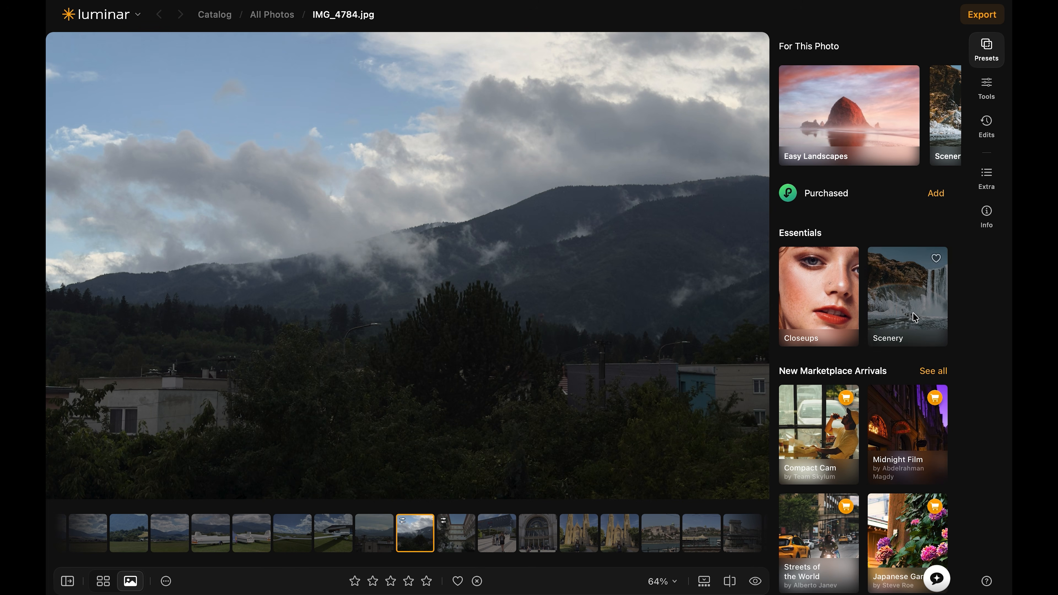
scroll(912, 319, "down", 10)
scroll(957, 367, "up", 10)
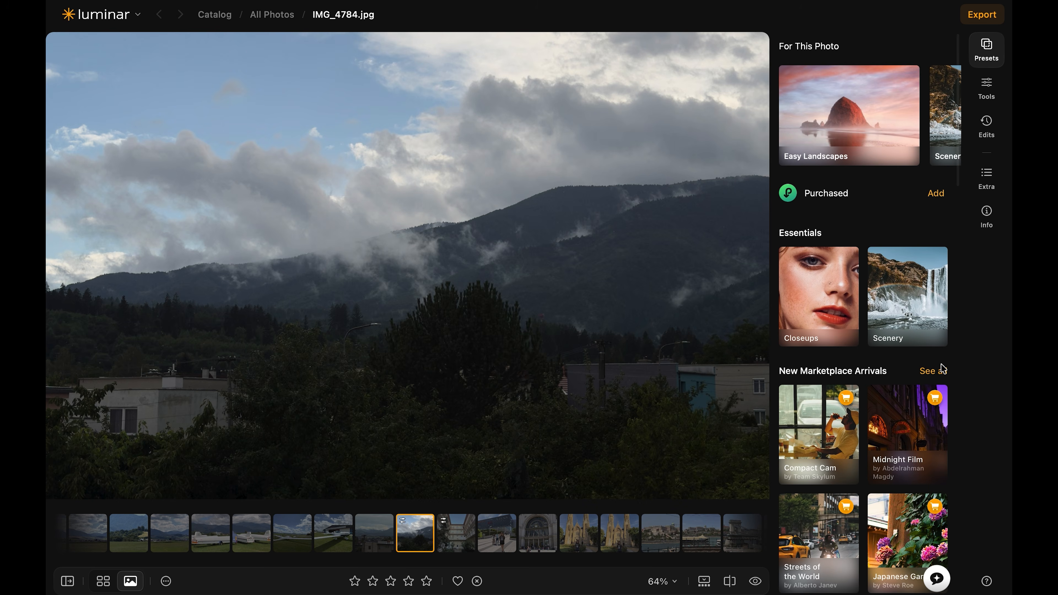
left_click(948, 110)
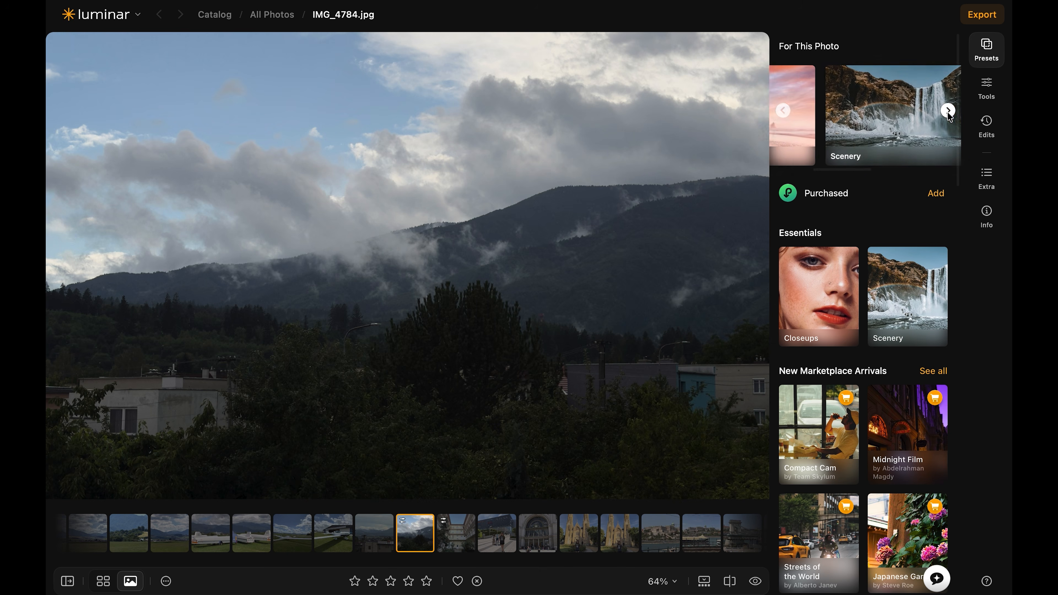
left_click(783, 110)
left_click(835, 122)
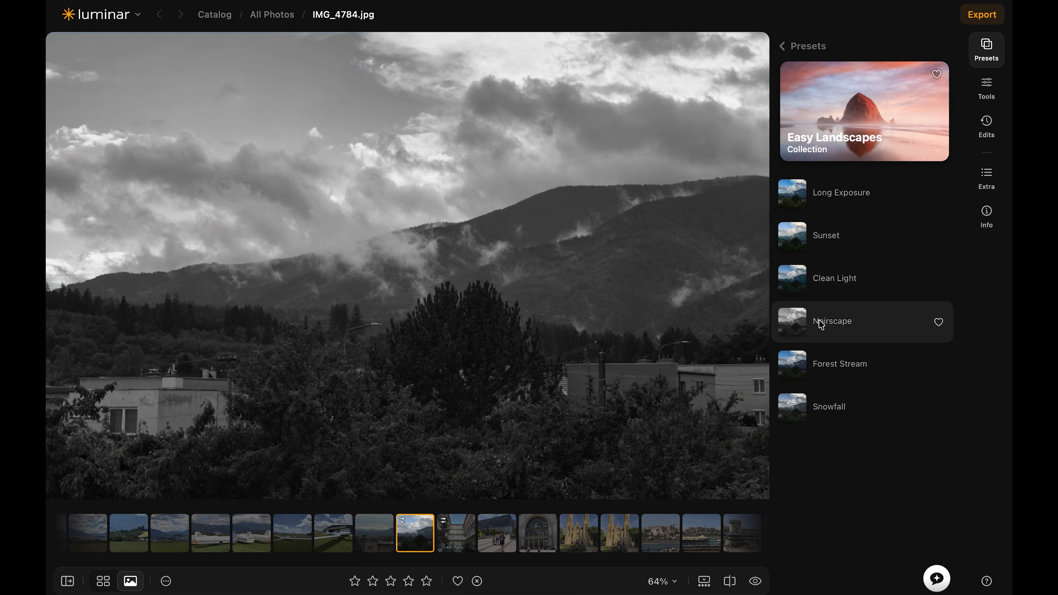
Apply the Noirscape preset to the mountain photo at a strength of 75 and compare it with the original
left_click(834, 323)
left_click_drag(899, 328, 875, 330)
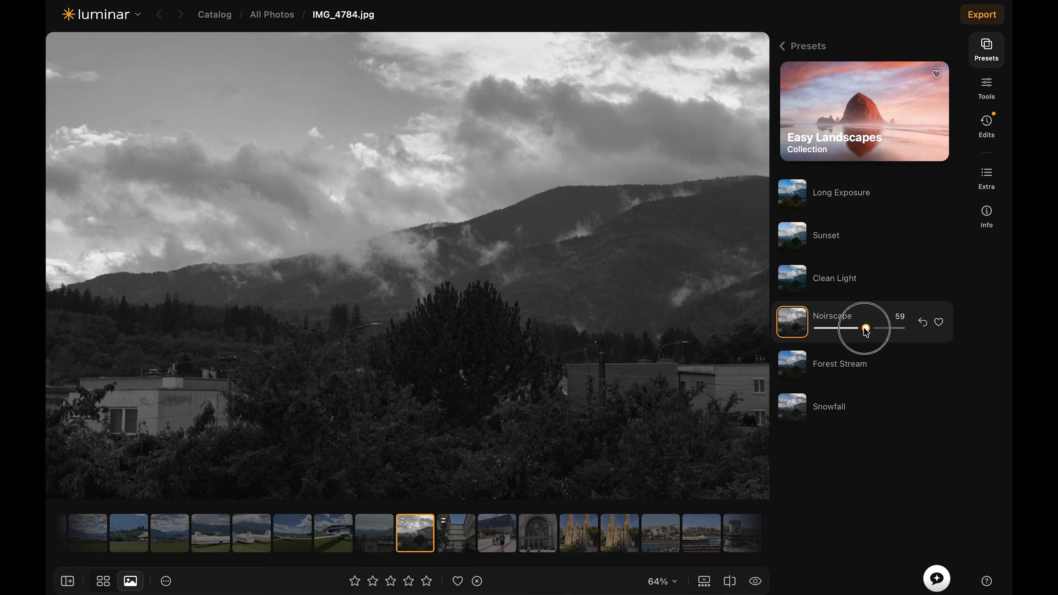
left_click_drag(868, 332, 880, 333)
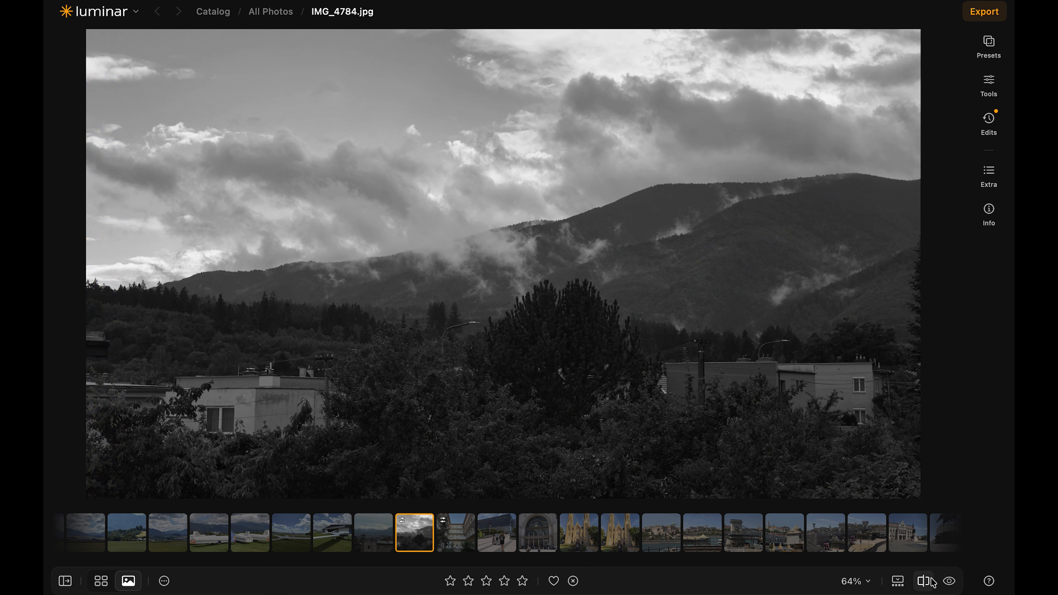
left_click(925, 581)
left_click_drag(148, 270, 862, 314)
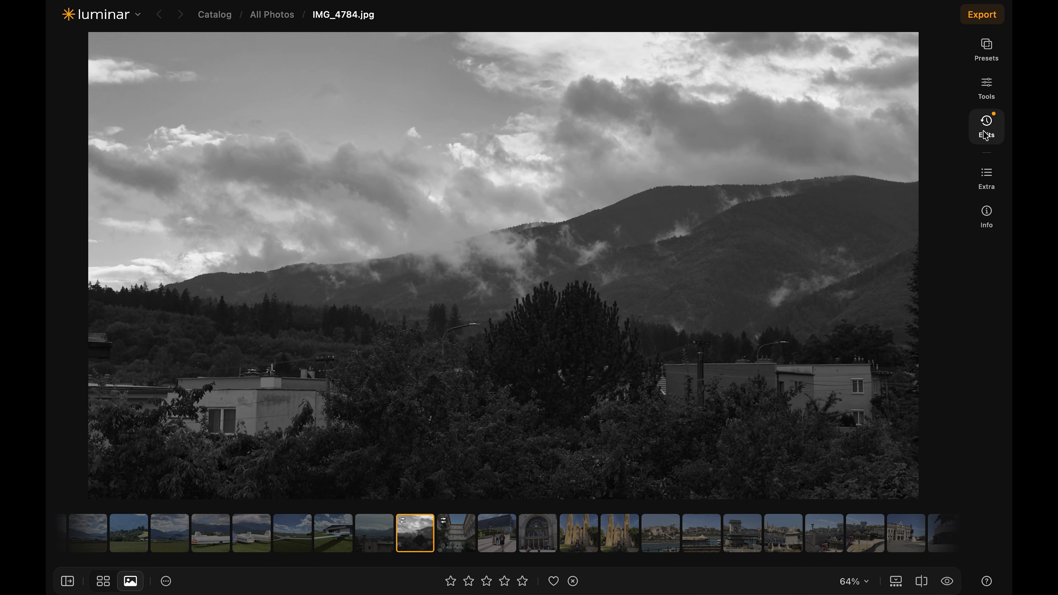
Slightly adjust the Amount and Size of the preset's Vignette edit, and view its Black & White adjustments
left_click(987, 124)
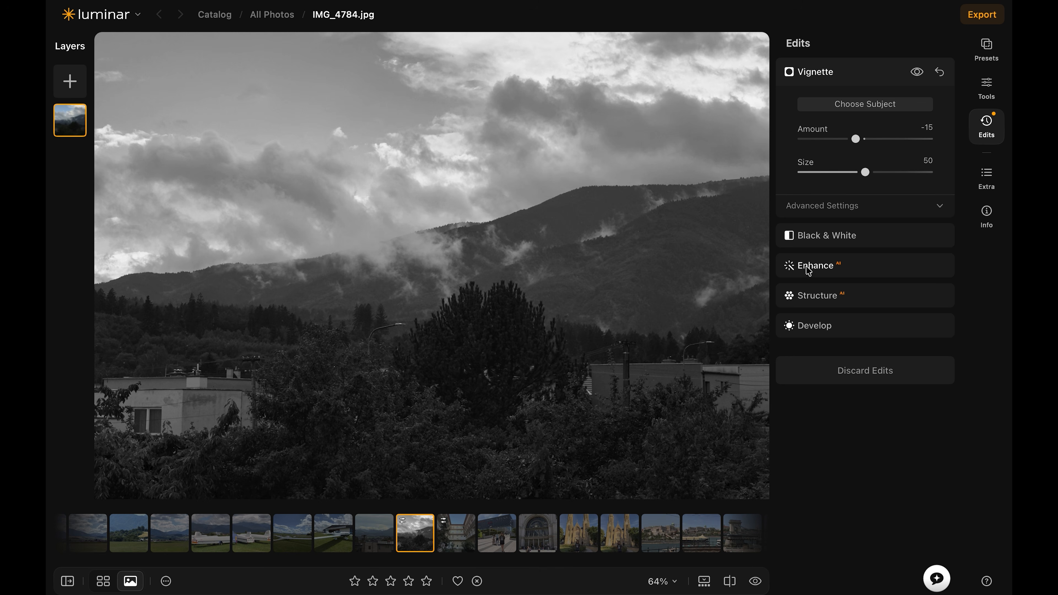
mouse_move(855, 139)
left_mouse_down()
mouse_move(798, 135)
mouse_move(986, 162)
mouse_move(852, 139)
left_mouse_up()
mouse_move(866, 172)
left_mouse_down()
mouse_move(897, 170)
mouse_move(864, 170)
left_mouse_up()
left_click(817, 236)
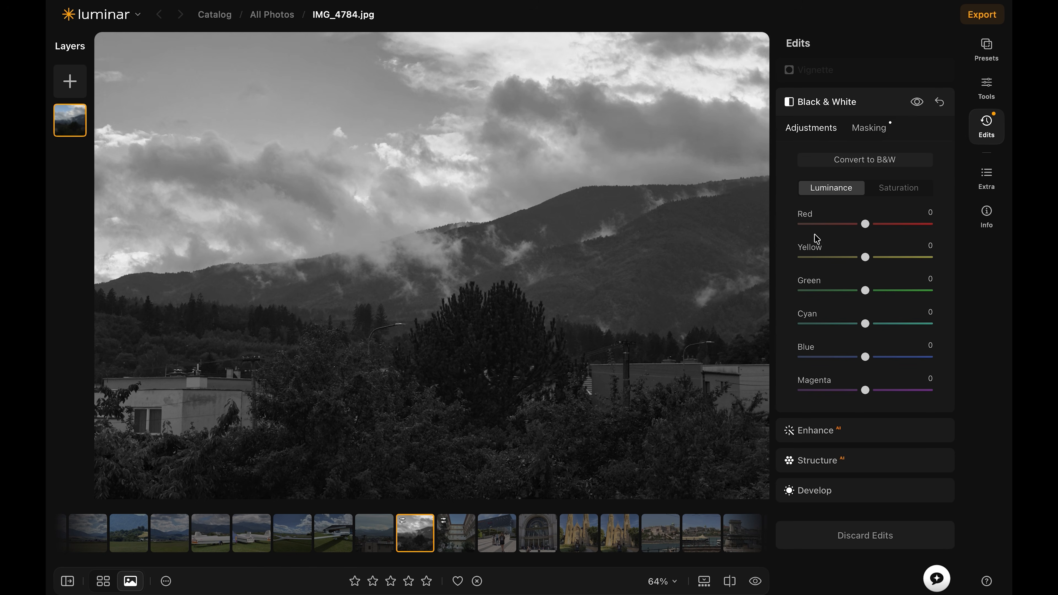
left_click(808, 103)
Adjust the Accent and Sky Enhancer amounts in the preset's Enhance edit
left_click(814, 265)
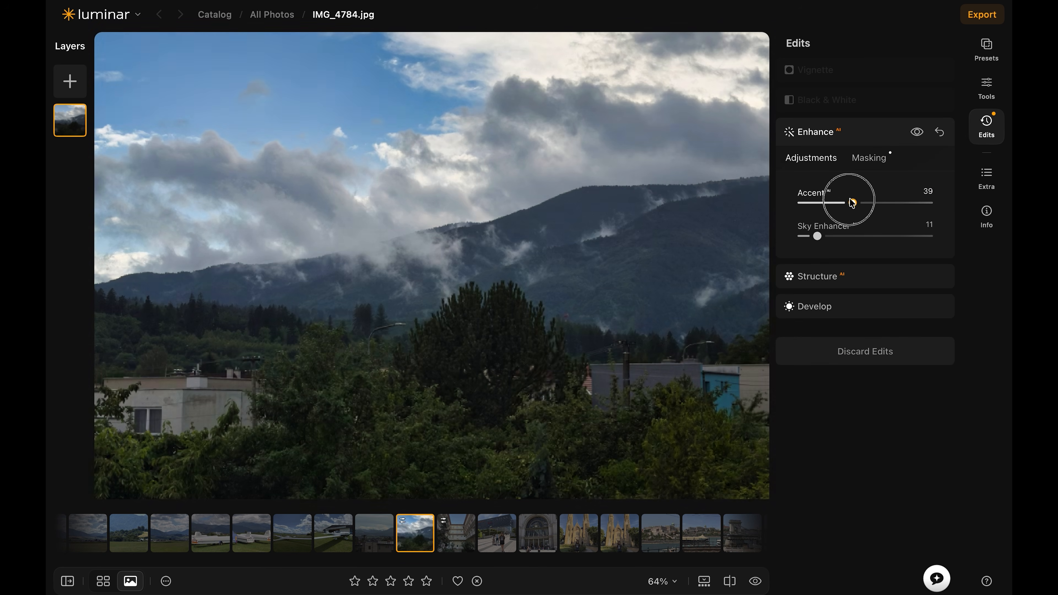
left_click_drag(851, 203, 871, 203)
left_click_drag(817, 236, 875, 233)
Raise the Boost in the preset's Structure edit to about 34
left_click(816, 276)
left_click_drag(802, 266, 855, 270)
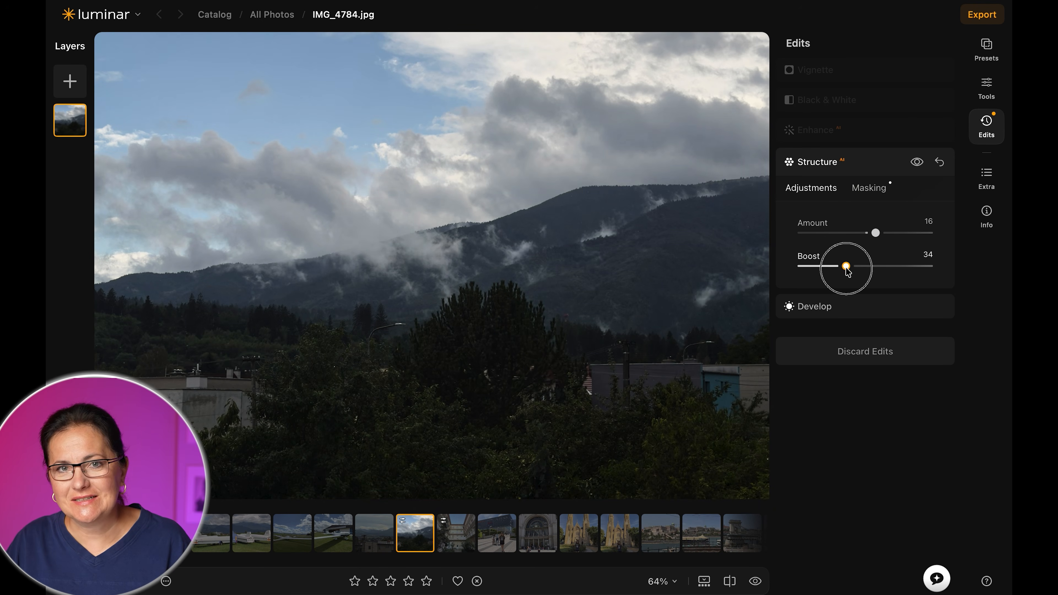
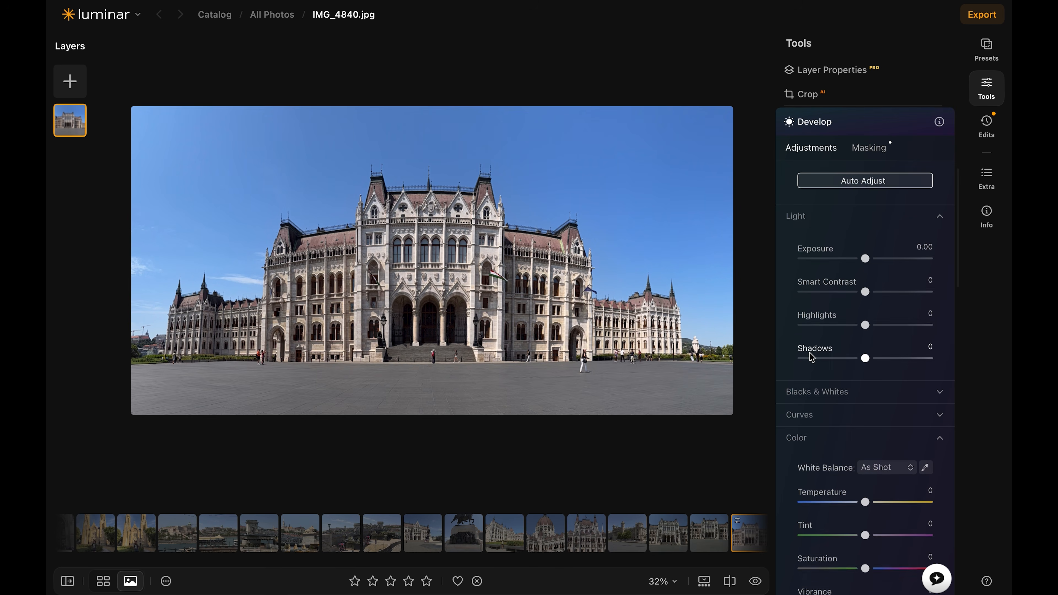
Fine-tune the building photo's Develop light settings, with Highlights at -4 and Shadows at -7
left_click_drag(864, 261, 873, 292)
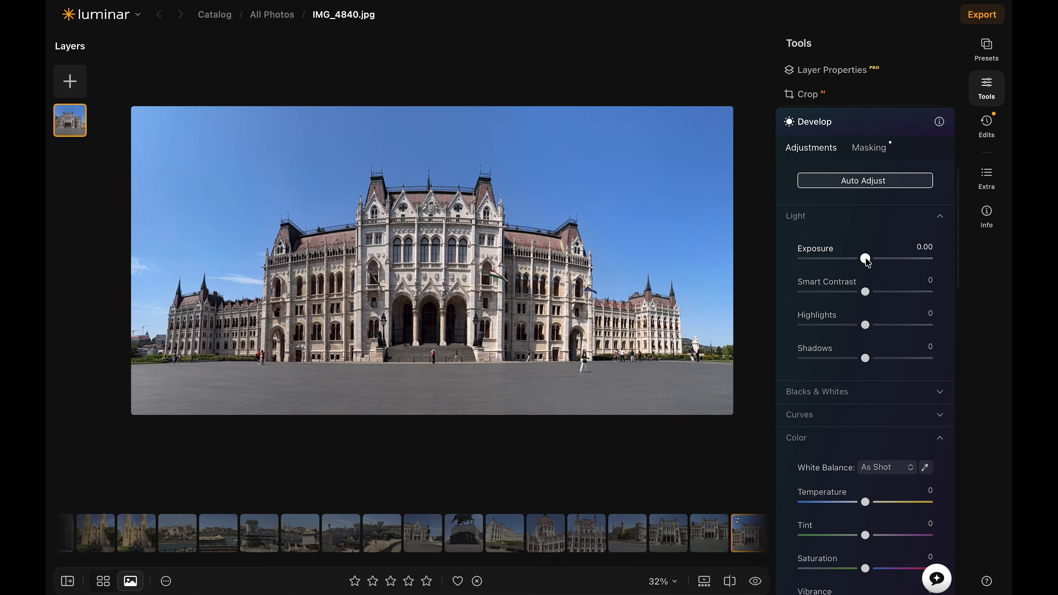
left_click_drag(866, 258, 861, 361)
scroll(903, 349, "down", 5)
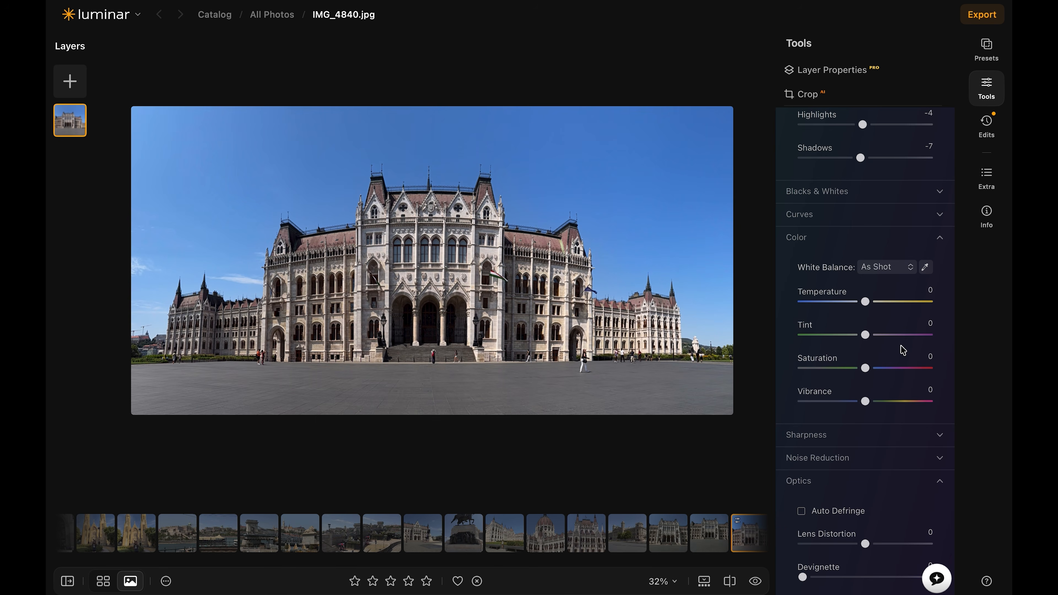
Lower the building photo's Temperature slightly and set its Vibrance to 7 in Develop
left_click_drag(867, 304, 865, 304)
scroll(883, 359, "down", 1)
left_click_drag(865, 380, 869, 380)
scroll(911, 425, "down", 8)
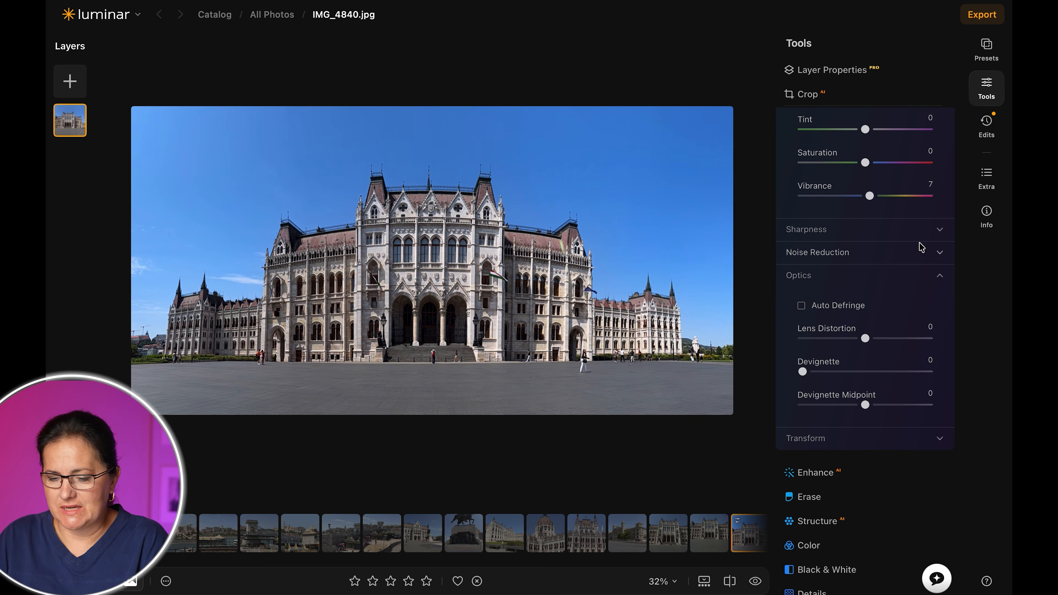
Set Lens Distortion to 35 and enable Auto Defringe in the Develop optics
scroll(916, 292, "up", 1)
left_click_drag(866, 355, 887, 355)
left_click(804, 324)
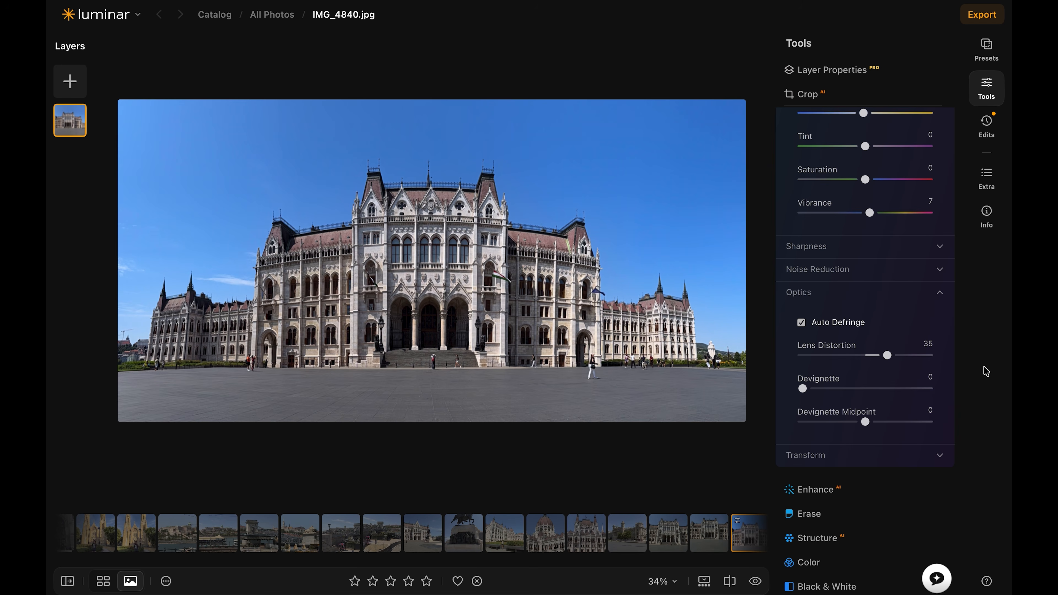
Compare the edited building photo with the original and reduce the Lens Distortion to 23
left_click(754, 581)
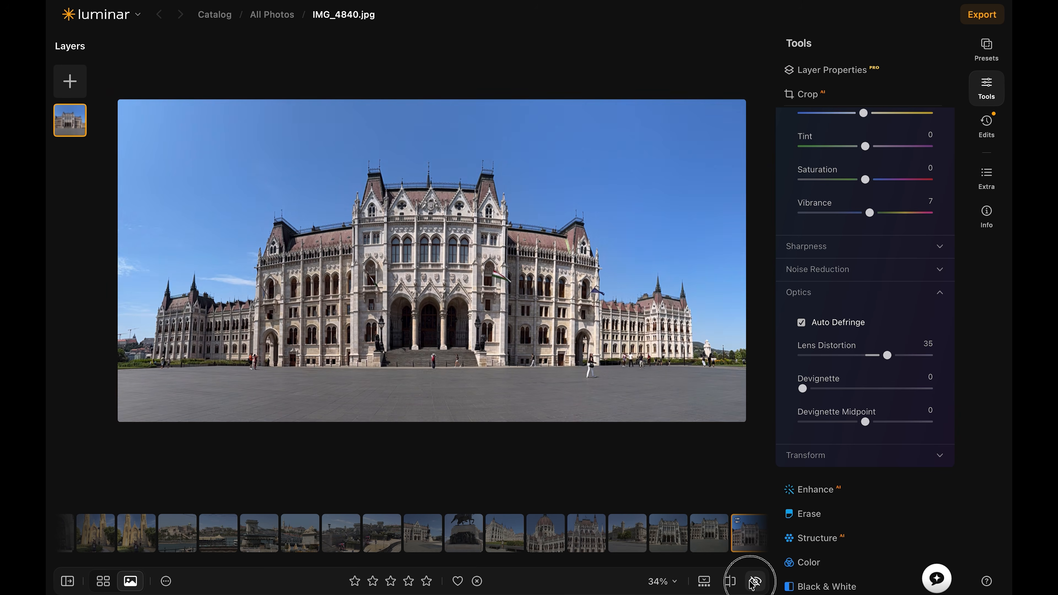
left_click(754, 581)
left_click(754, 582)
left_click(754, 581)
left_click(754, 581)
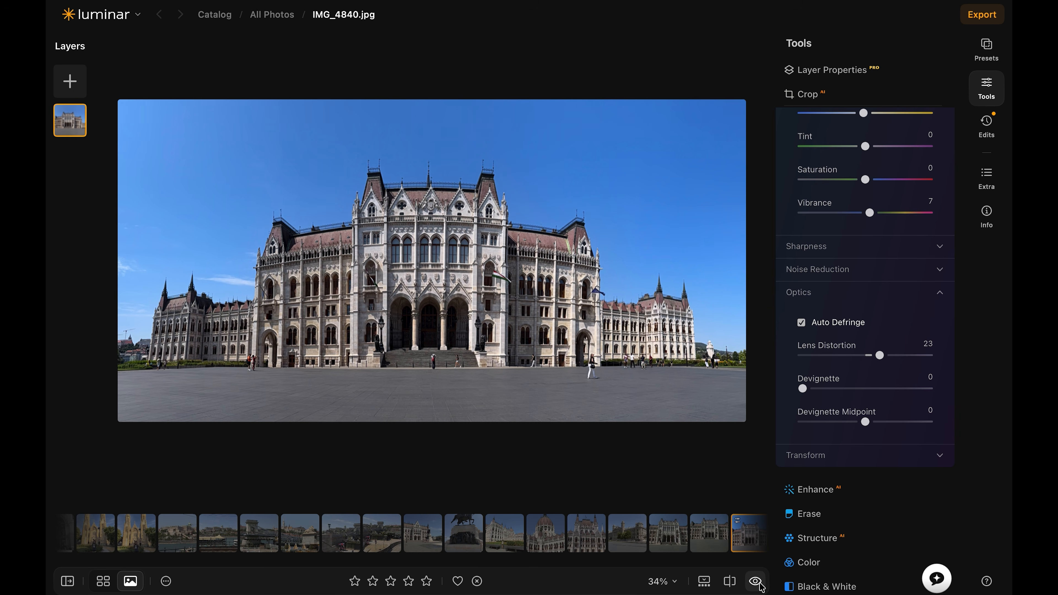
left_click(755, 582)
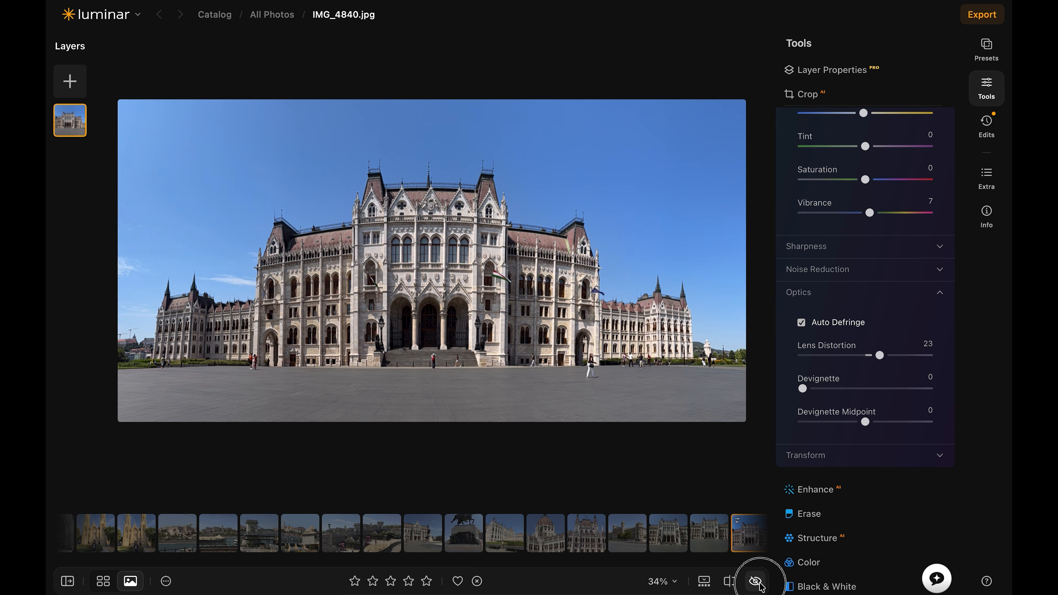
left_click(755, 581)
Set the Enhance Accent to 2 and the Structure Amount to 11 for the building photo
scroll(896, 395, "down", 5)
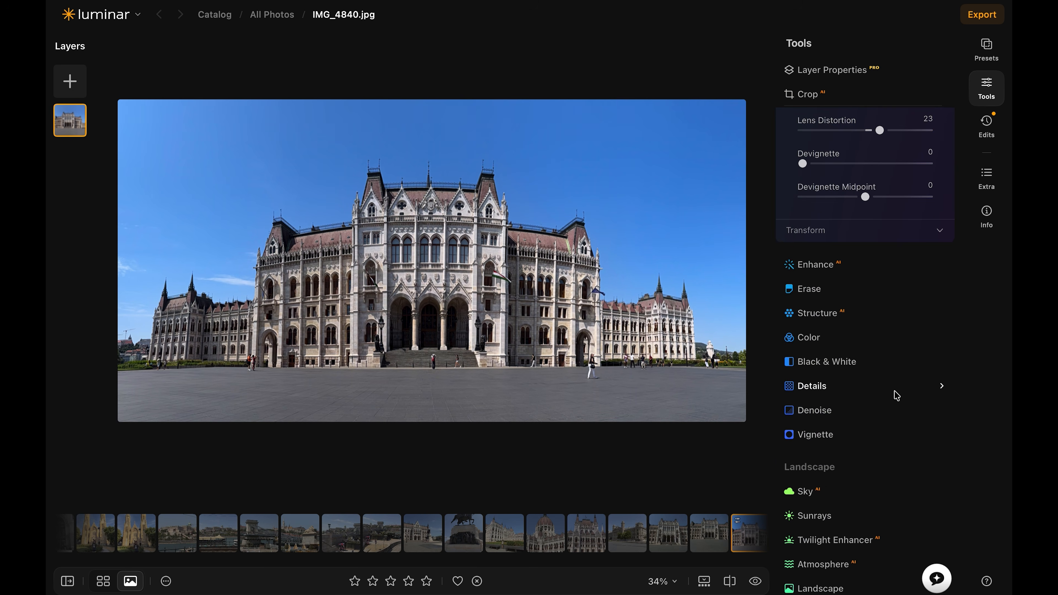
left_click(815, 265)
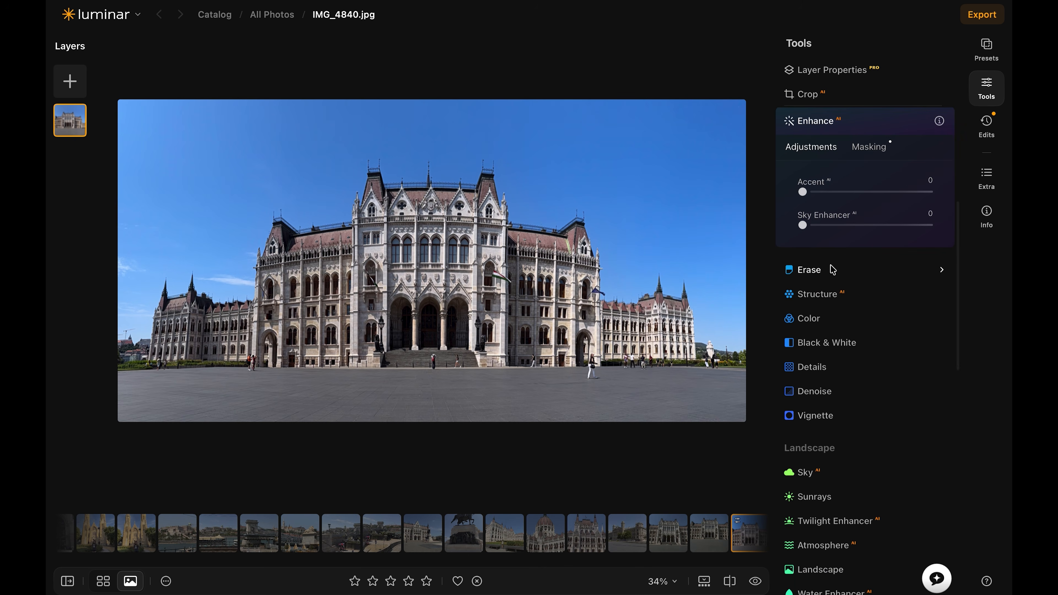
left_click_drag(807, 196, 810, 195)
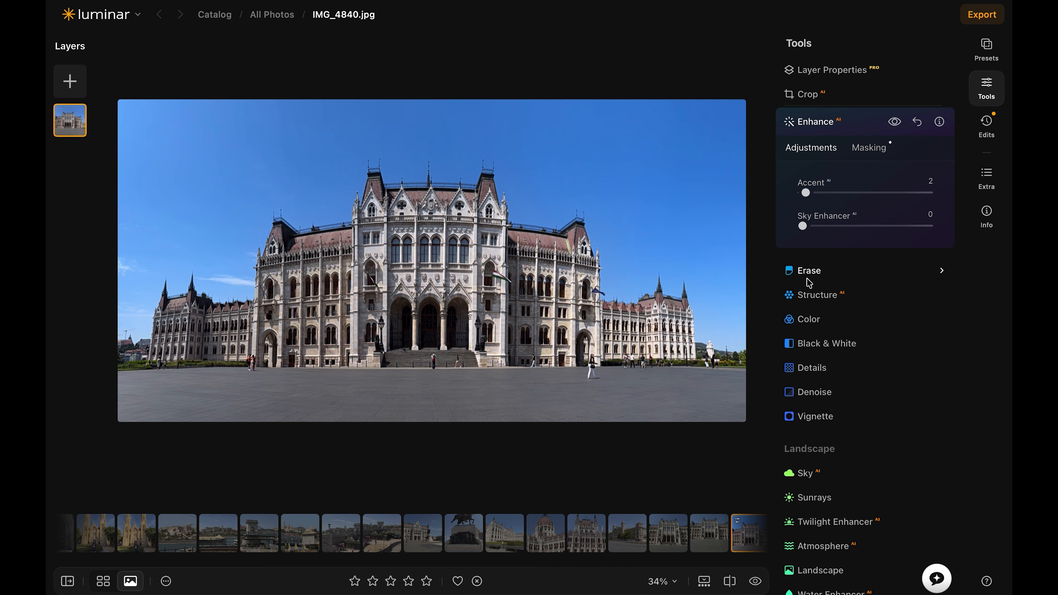
left_click(815, 295)
left_click_drag(865, 241, 874, 248)
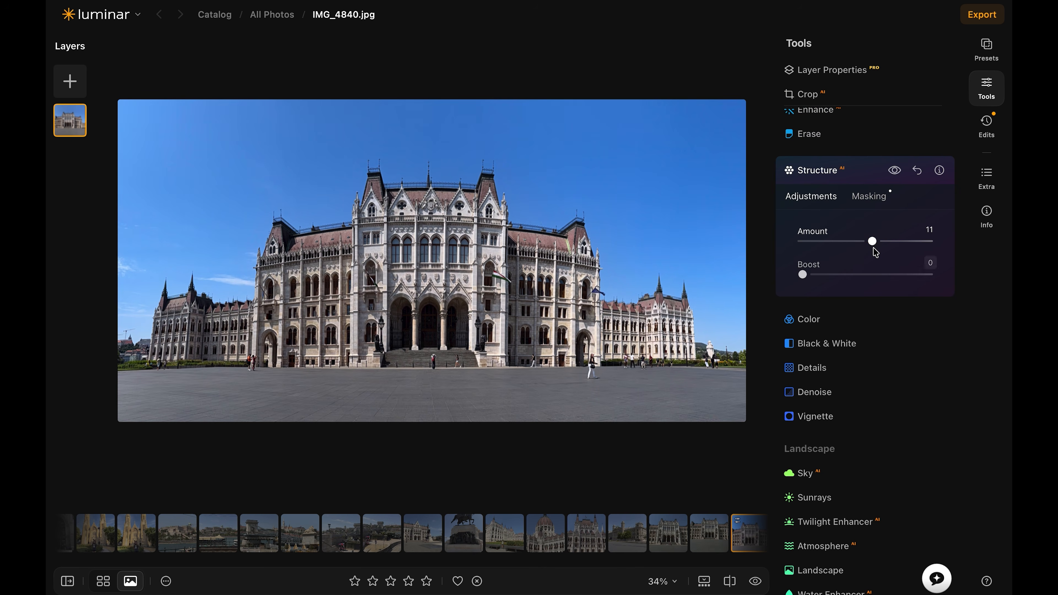
Replace the sky above the building with Blue Sky 4
scroll(859, 319, "down", 5)
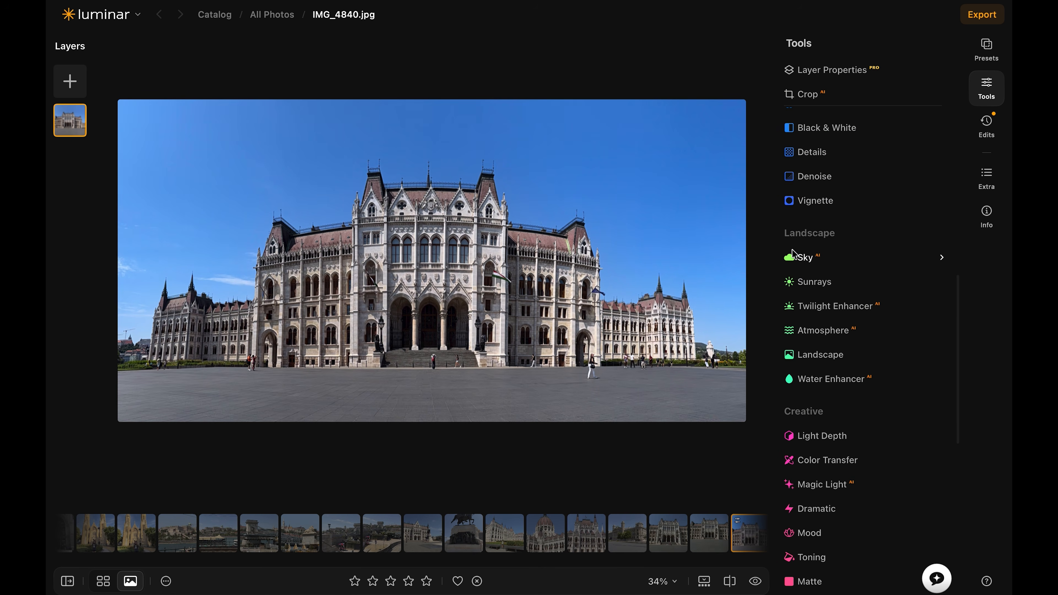
left_click(804, 258)
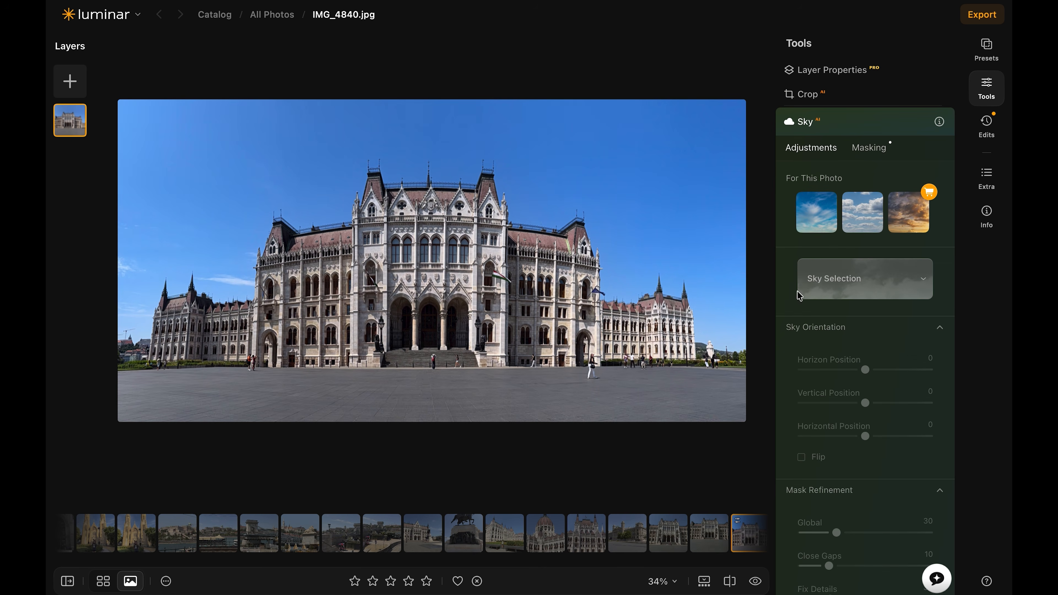
left_click(850, 287)
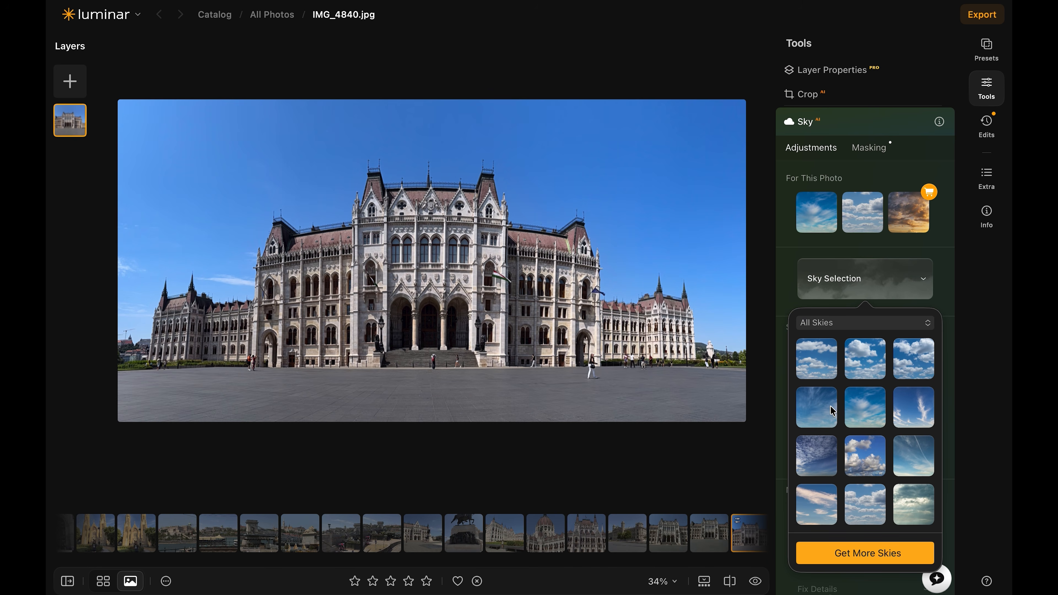
left_click(817, 412)
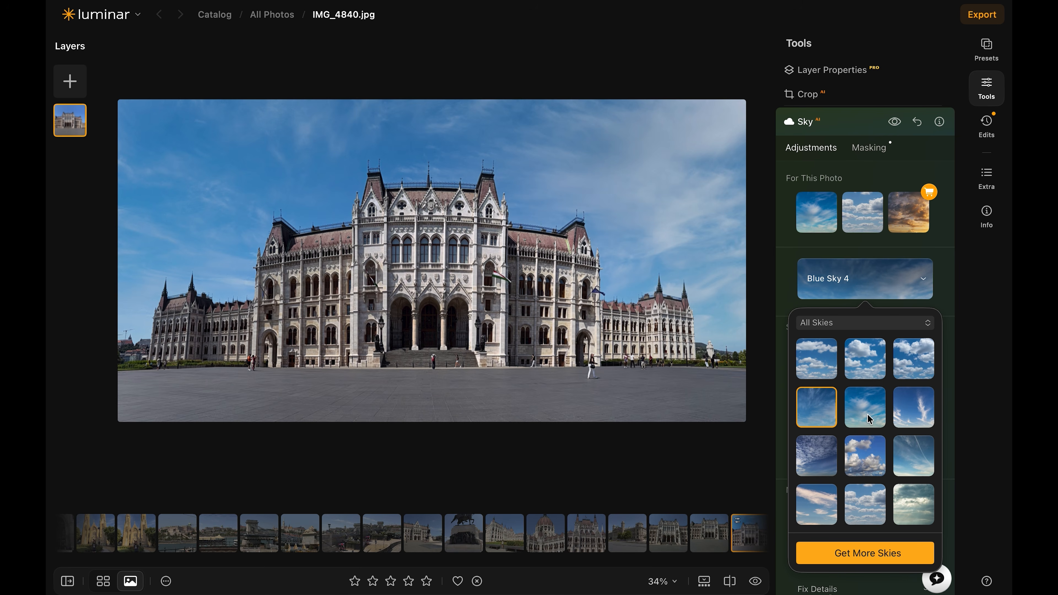
Adjust the scene relighting and sky adjustment amounts of the replacement sky
scroll(872, 419, "down", 8)
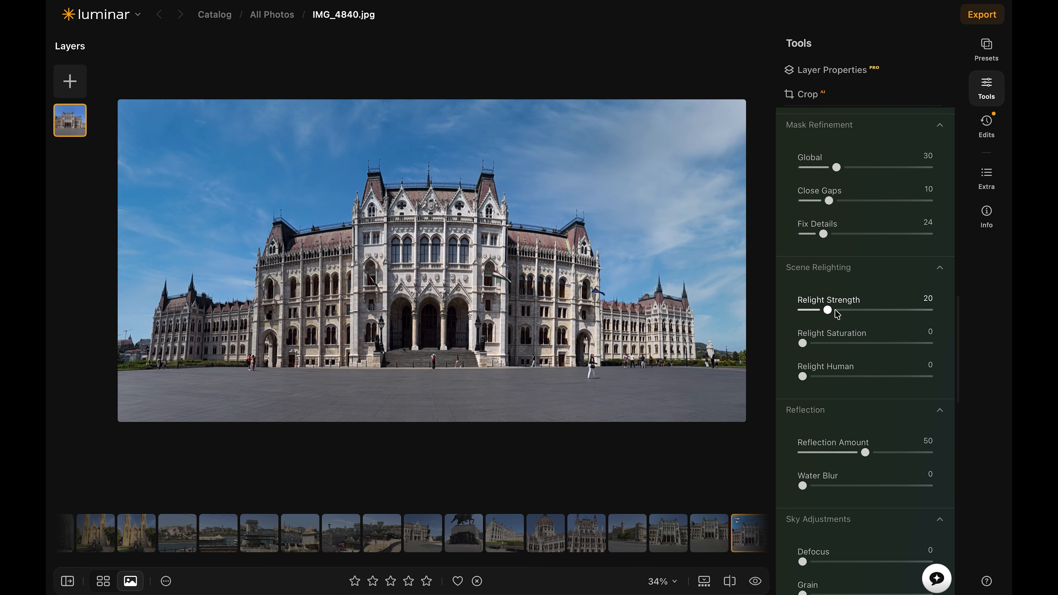
left_click_drag(829, 313, 892, 333)
scroll(854, 345, "down", 5)
mouse_move(803, 357)
left_mouse_down()
mouse_move(883, 362)
mouse_move(810, 359)
left_mouse_up()
left_click_drag(802, 423, 874, 419)
left_click_drag(865, 457, 870, 456)
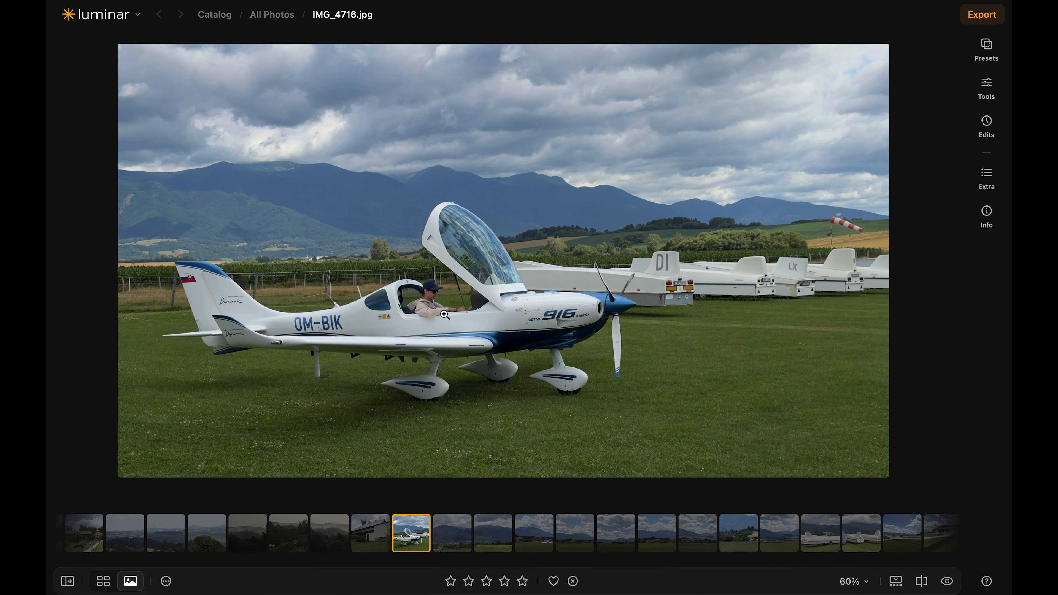
Inspect the airplane photo up close, and set its Develop Exposure to 0.28, Smart Contrast to 15 and Highlights to -14
left_click(444, 315)
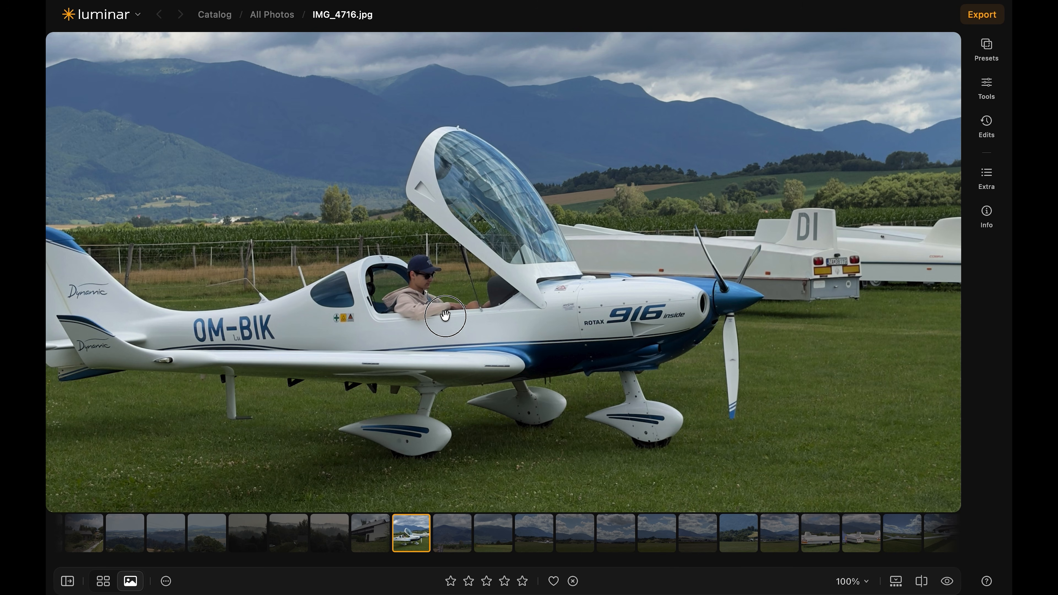
left_click(444, 315)
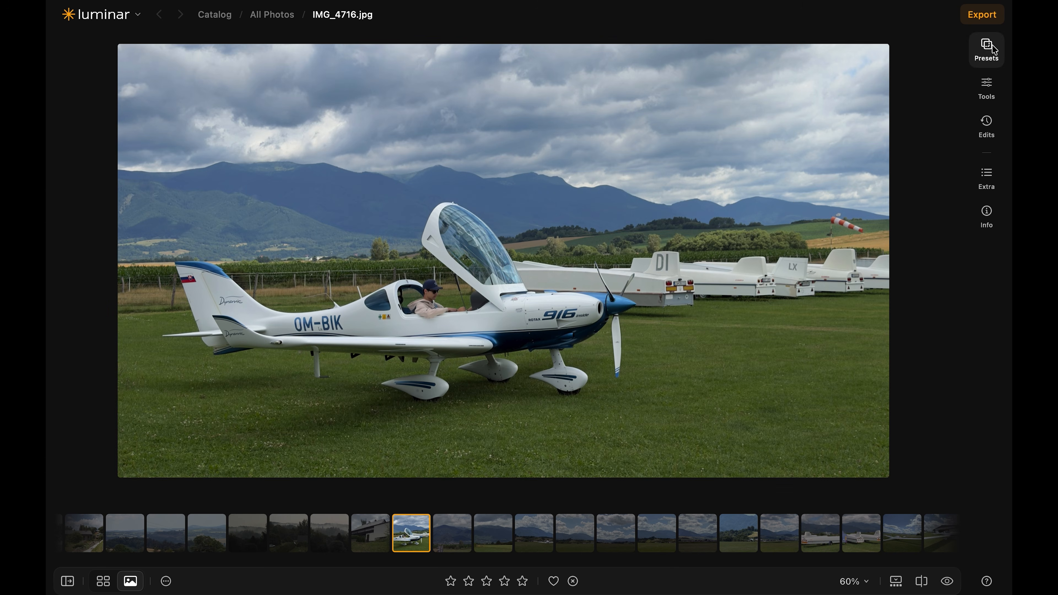
left_click(985, 88)
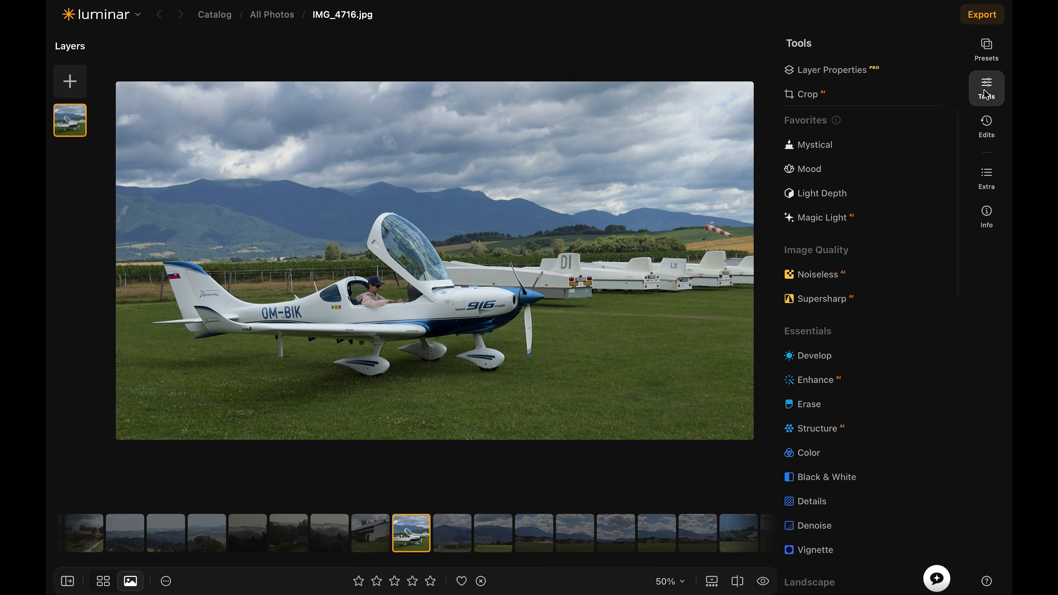
left_click(815, 355)
left_click_drag(866, 259, 878, 292)
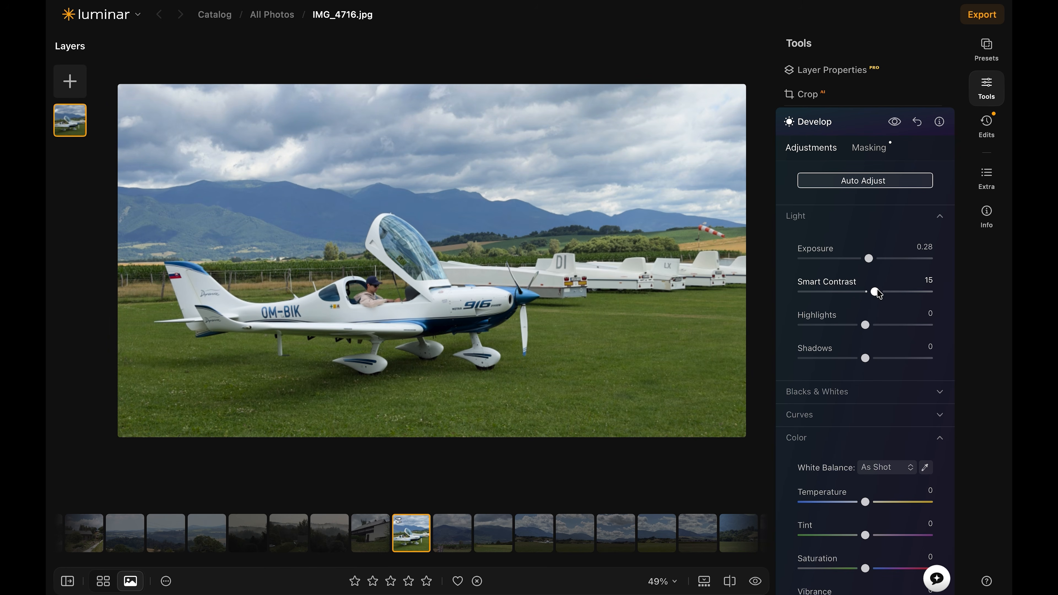
left_click_drag(866, 324, 856, 325)
Set the airplane photo's Temperature to 2 and slightly increase its color intensity in Develop
left_click_drag(865, 501, 867, 502)
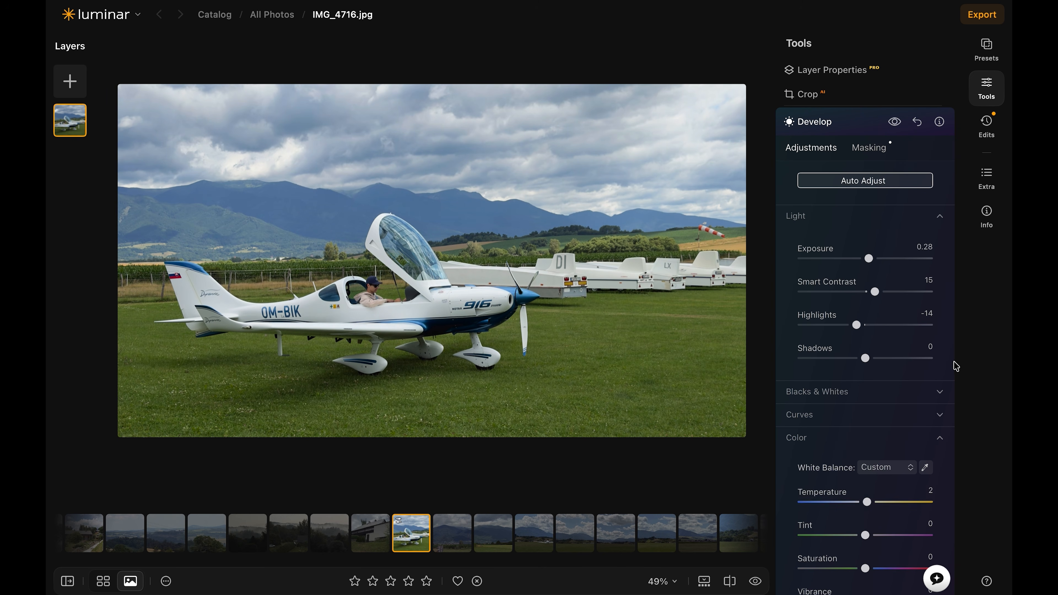
scroll(953, 365, "down", 5)
left_click_drag(865, 491, 870, 488)
Apply Light Depth to the airplane photo with the depth point moved toward the foreground, Amount 16 and Warmth 1
scroll(807, 173, "up", 15)
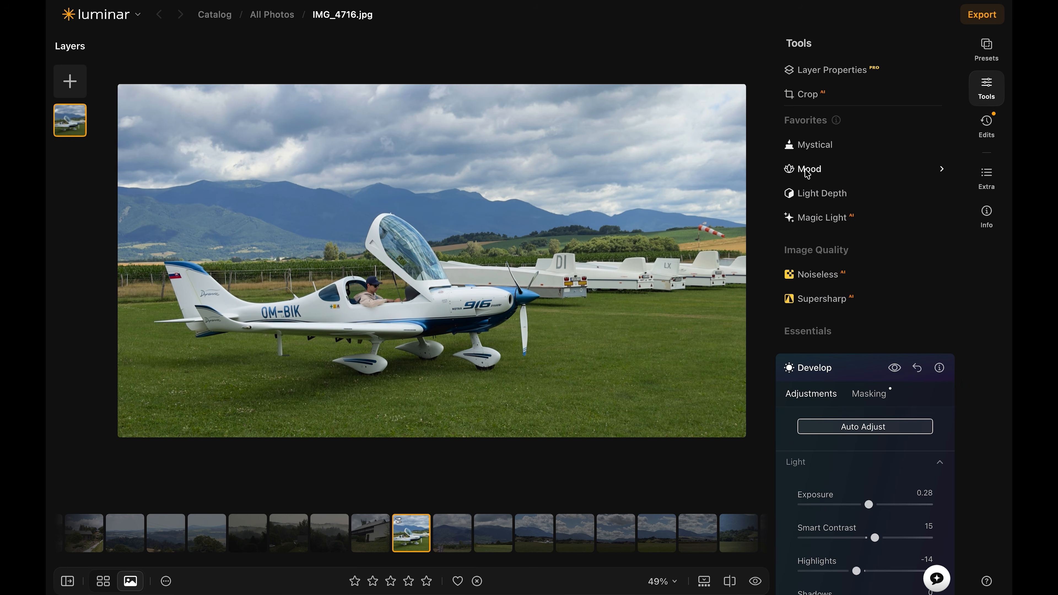
left_click(810, 196)
left_click(802, 276)
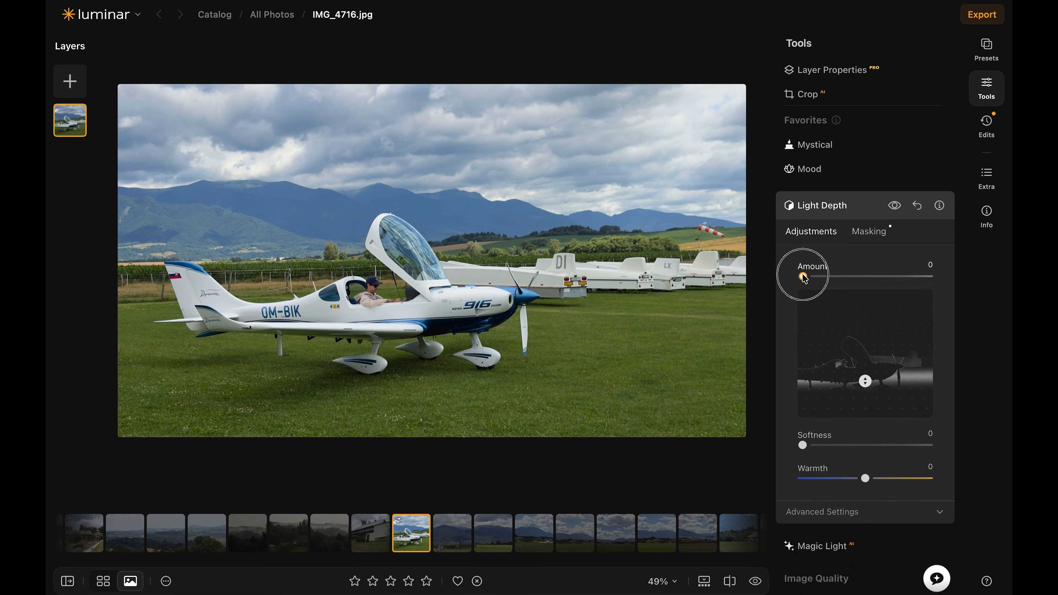
left_click_drag(812, 279, 879, 279)
left_click_drag(865, 381, 863, 399)
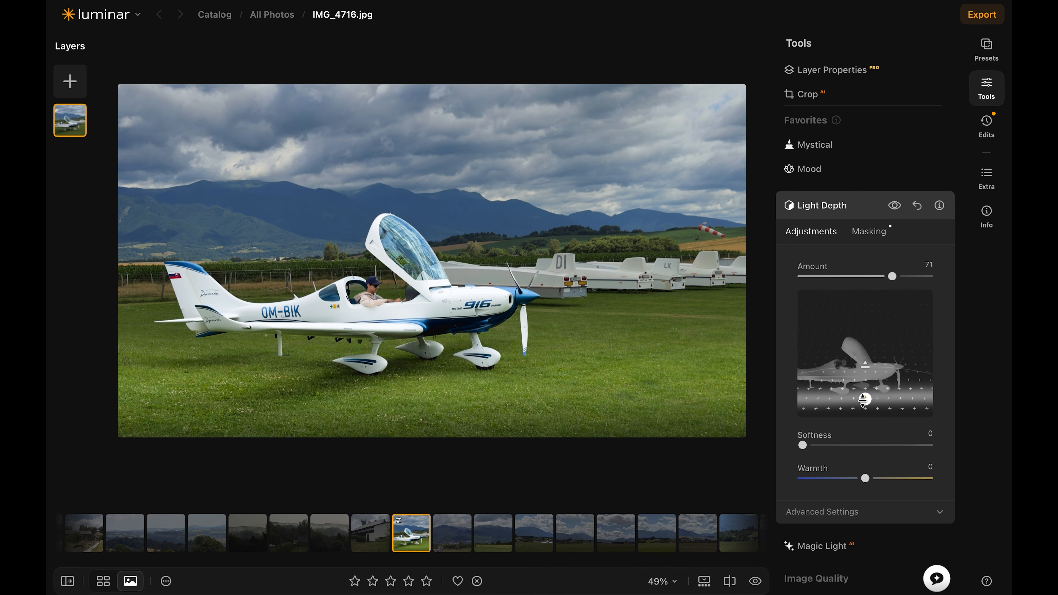
left_click_drag(890, 278, 829, 279)
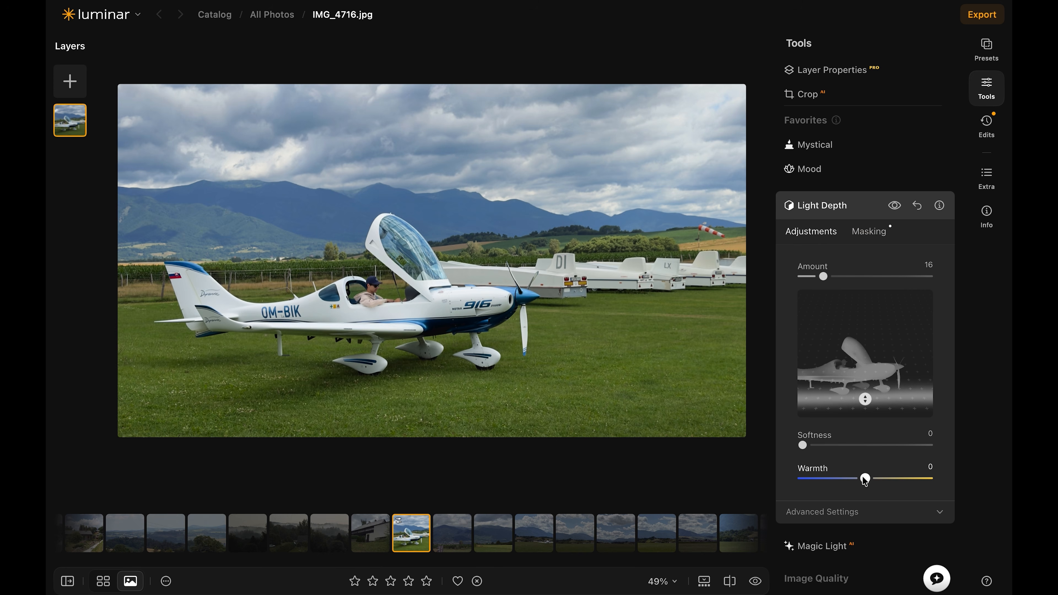
left_click_drag(893, 475, 864, 468)
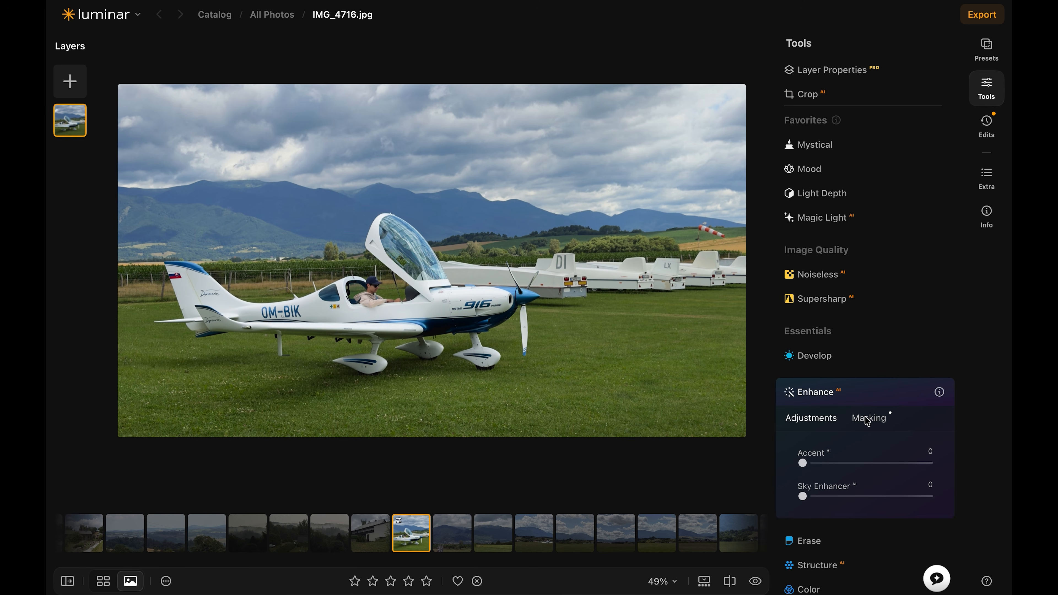
Mask the Enhance edit with a linear gradient over the sky and mountains, and set Sky Enhancer to 38, comparing with the original
left_click(866, 418)
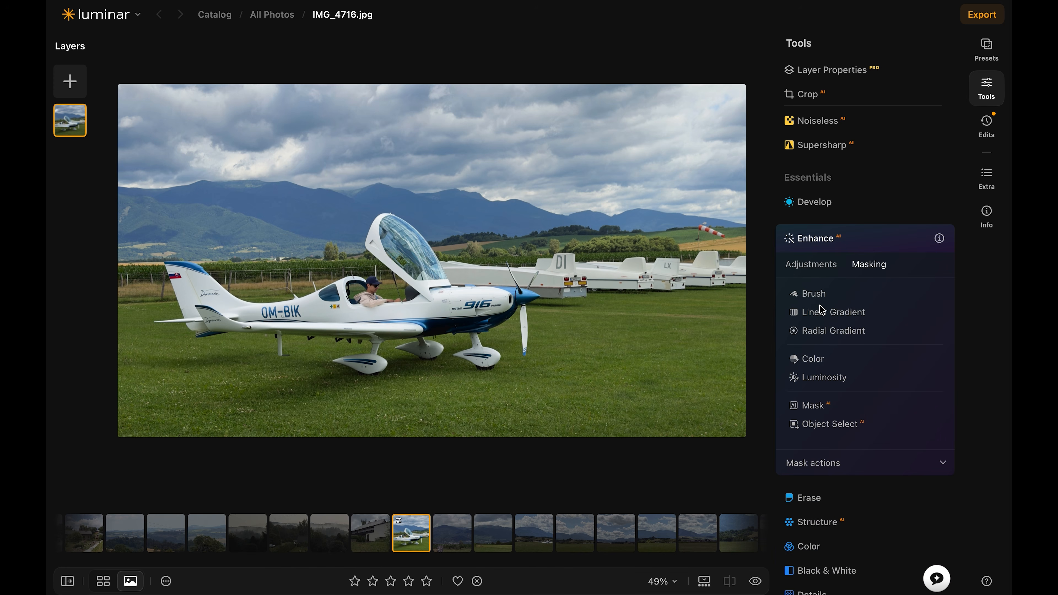
left_click(820, 311)
mouse_move(437, 221)
left_mouse_down()
mouse_move(437, 128)
mouse_move(544, 241)
mouse_move(439, 336)
left_mouse_up()
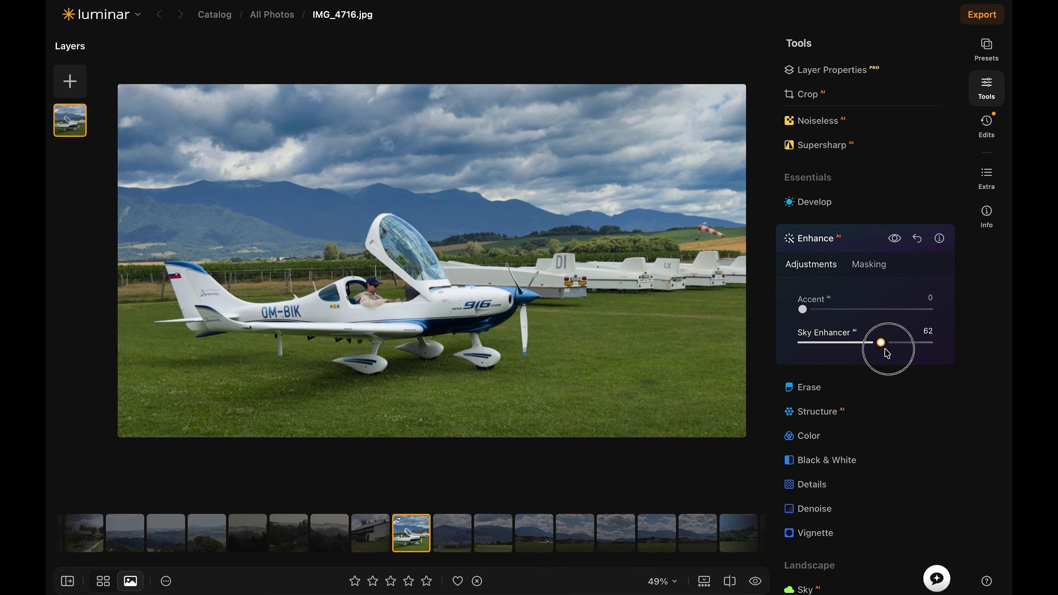
left_click_drag(887, 354, 850, 354)
left_click(756, 581)
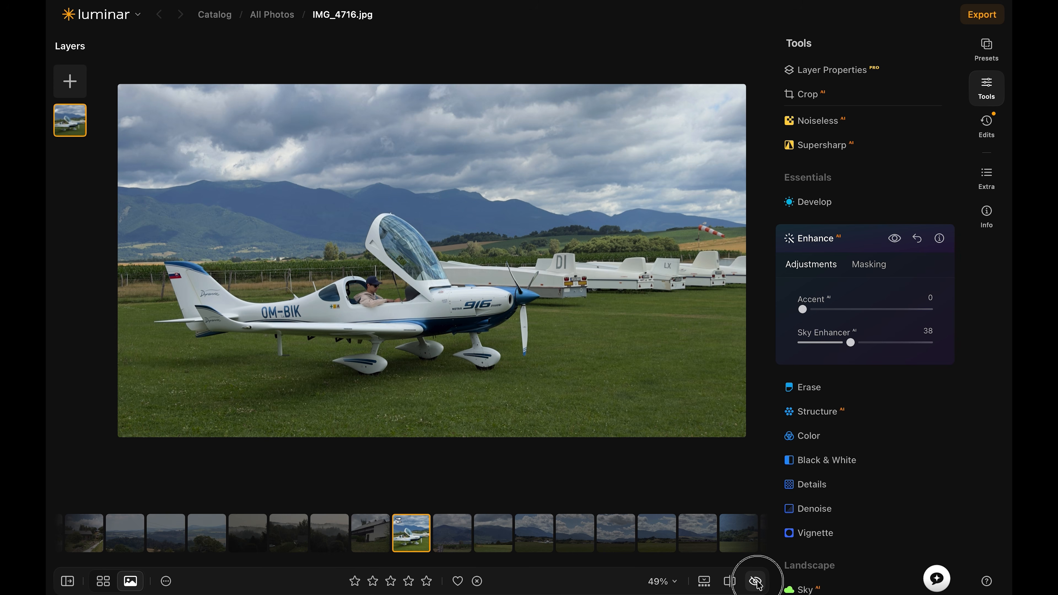
Set Remove Color Cast to 4 in the airplane photo's Color edit
left_click(817, 411)
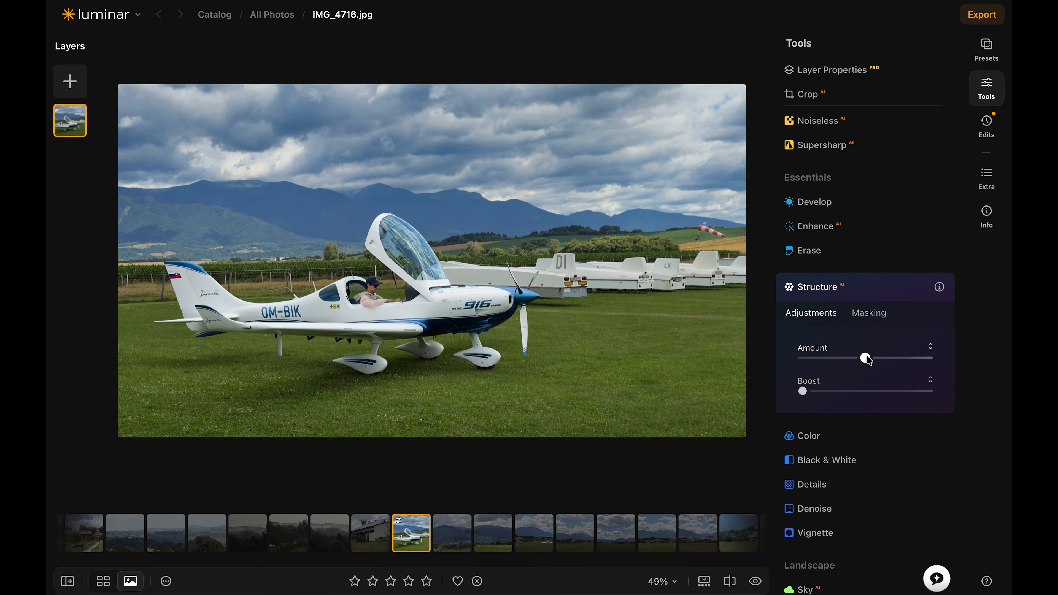
left_click(815, 444)
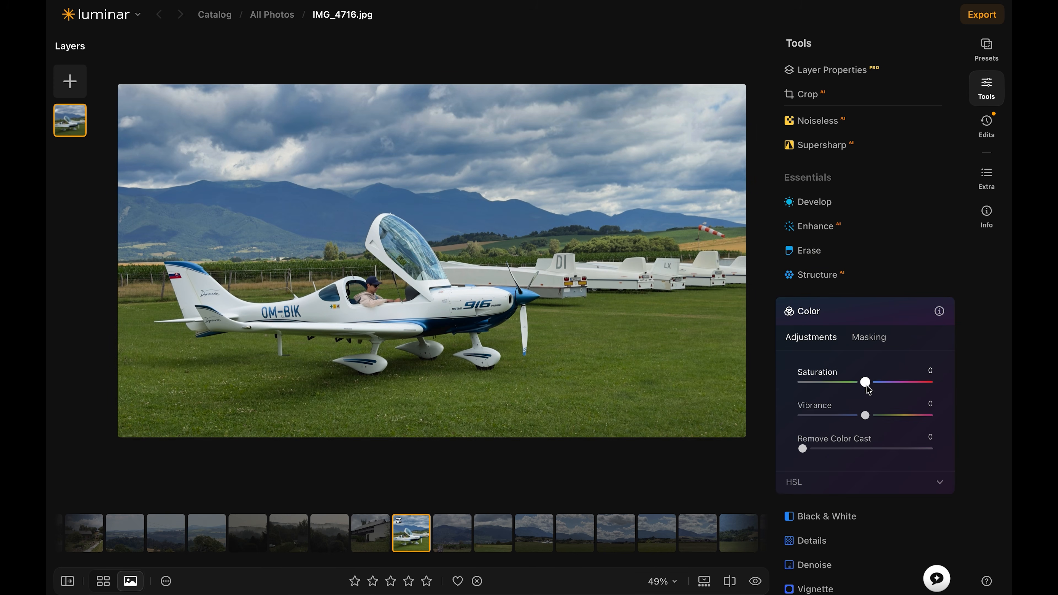
left_click_drag(800, 449, 872, 451)
Set the Green hue to 8 in the Color edit's HSL adjustments and try shifting the Cyan hue
left_click(939, 482)
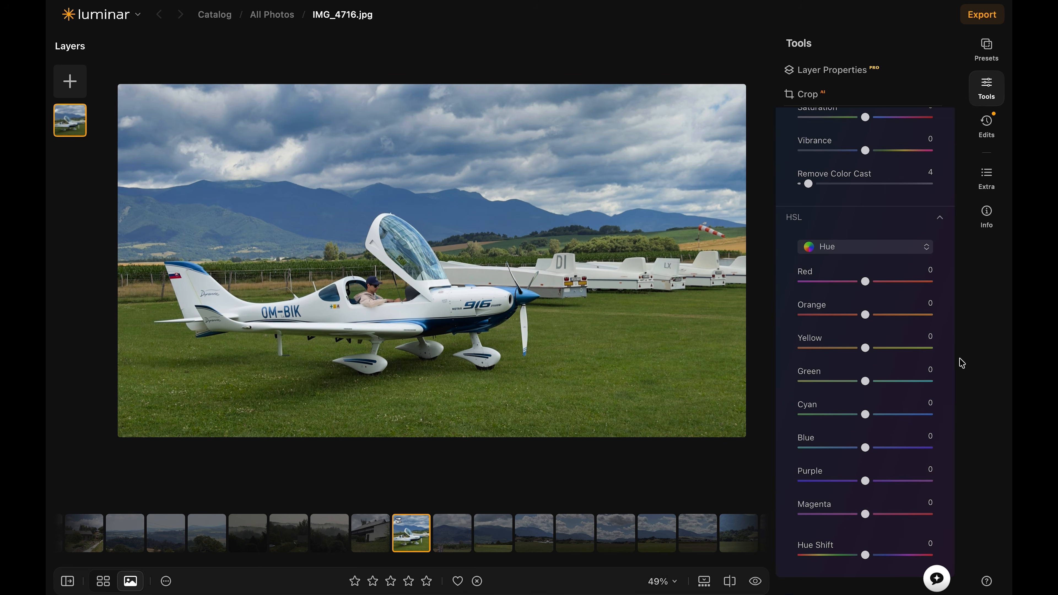
mouse_move(870, 383)
left_mouse_down()
mouse_move(890, 386)
mouse_move(836, 380)
mouse_move(870, 381)
left_mouse_up()
mouse_move(865, 415)
left_mouse_down()
mouse_move(815, 416)
mouse_move(869, 415)
left_mouse_up()
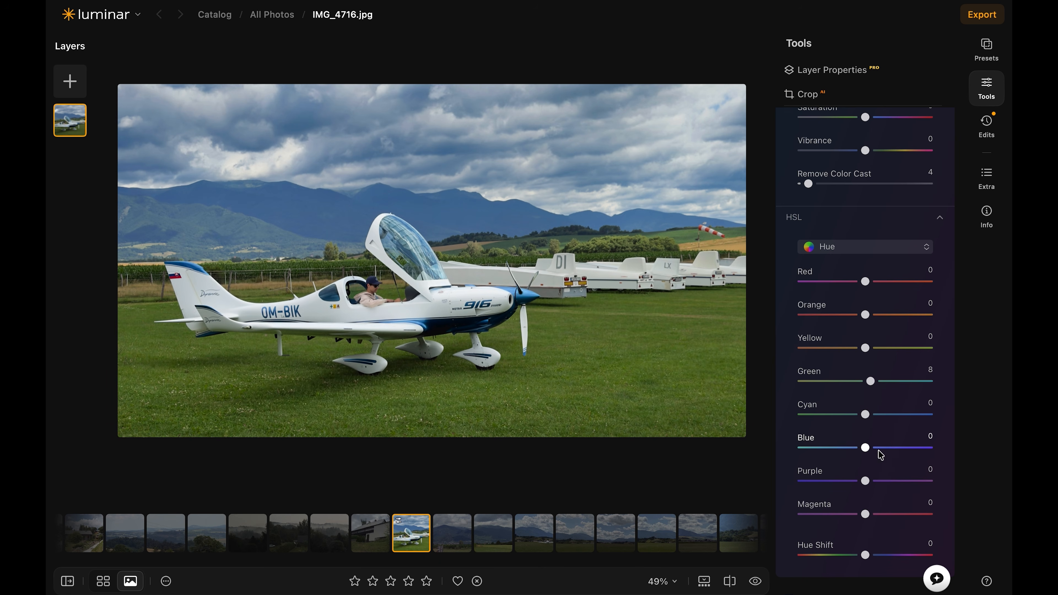
Add a darkening Vignette to the airplane photo by lowering its Amount below zero and reducing its Size
scroll(816, 375, "down", 8)
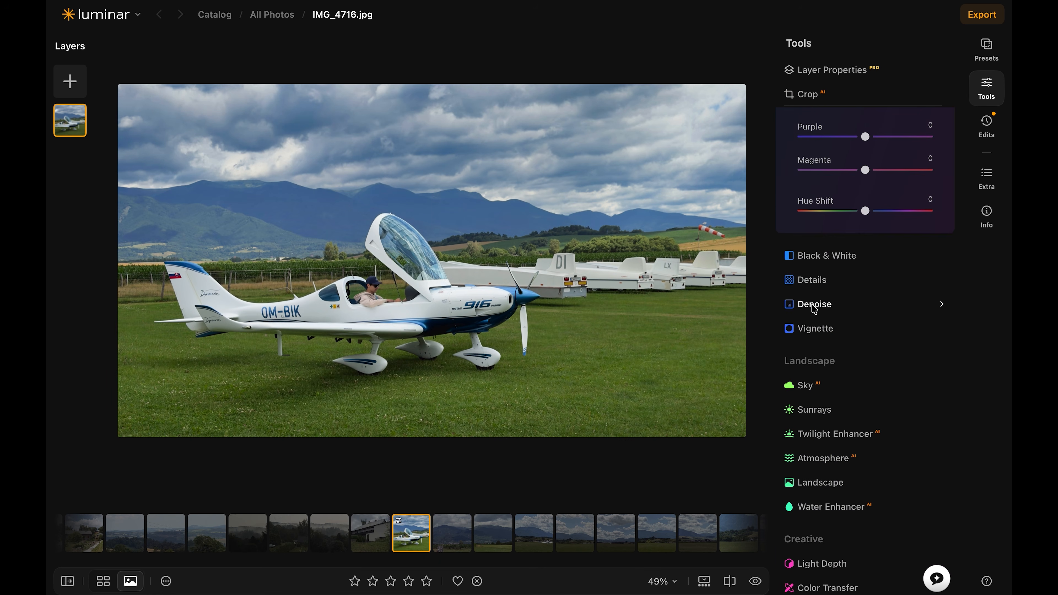
left_click(814, 328)
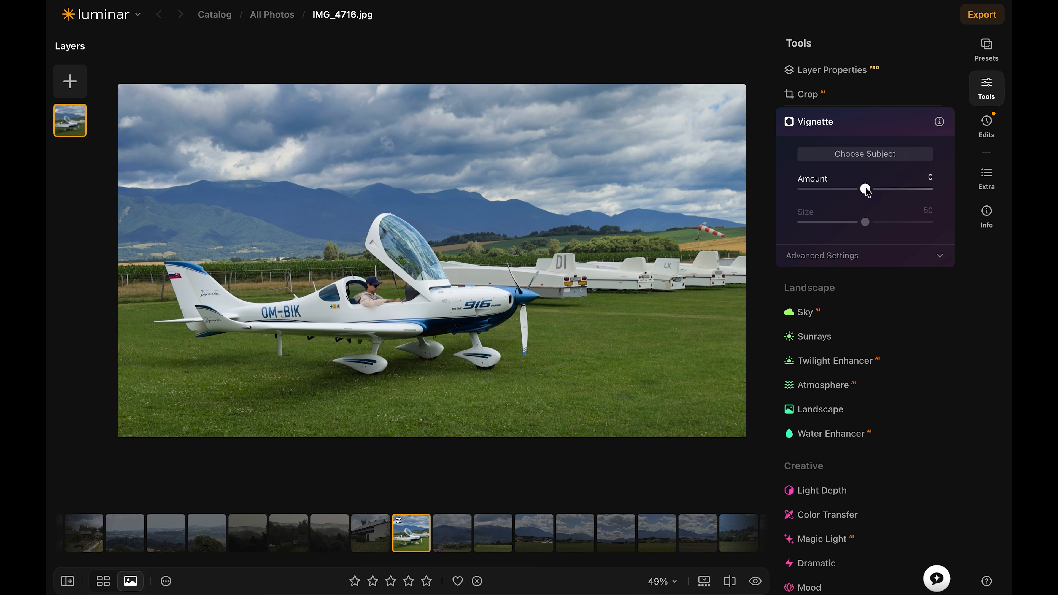
left_click_drag(866, 188, 839, 202)
mouse_move(865, 222)
left_mouse_down()
mouse_move(976, 239)
mouse_move(855, 240)
left_mouse_up()
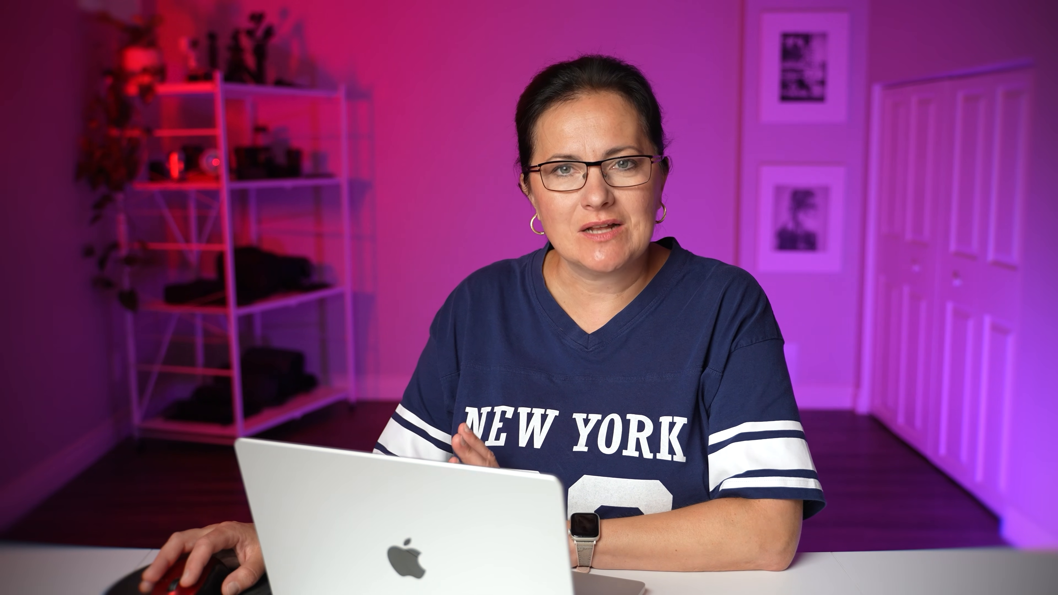
Apply Supercontrast to the airplane photo with Highlights Contrast 20 and Highlights Balance 24, and raise Midtones Contrast and Midtones Balance
left_click_drag(862, 414, 844, 413)
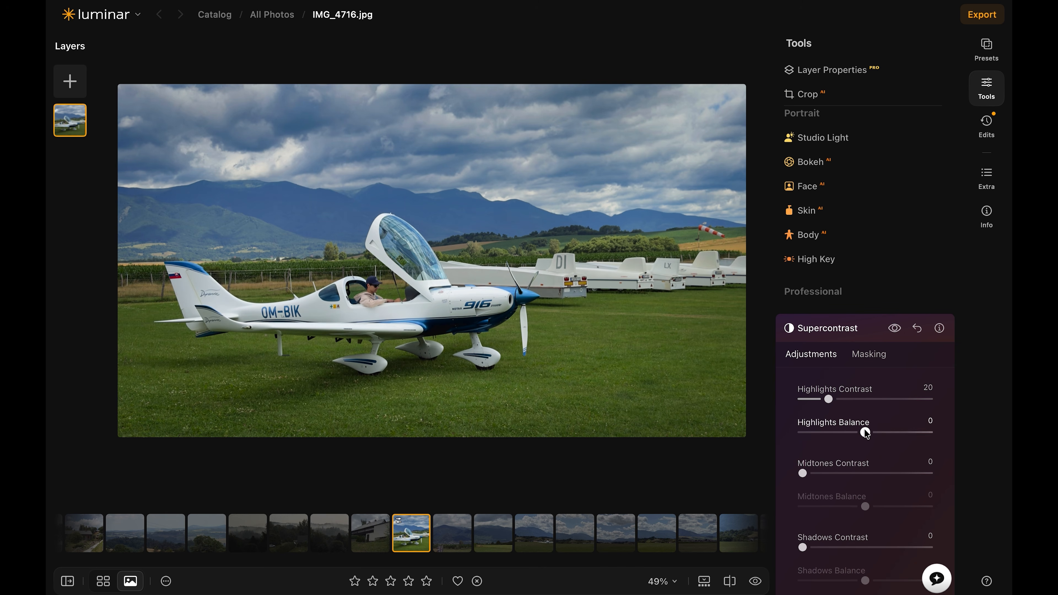
left_click_drag(889, 434, 882, 459)
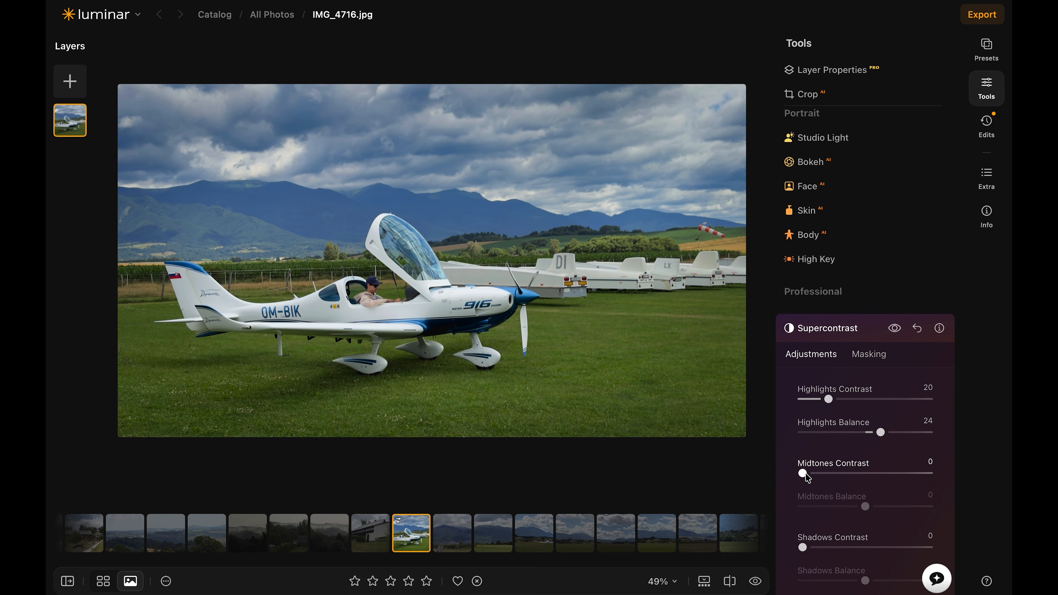
left_click_drag(852, 478, 813, 478)
left_click_drag(865, 507, 976, 509)
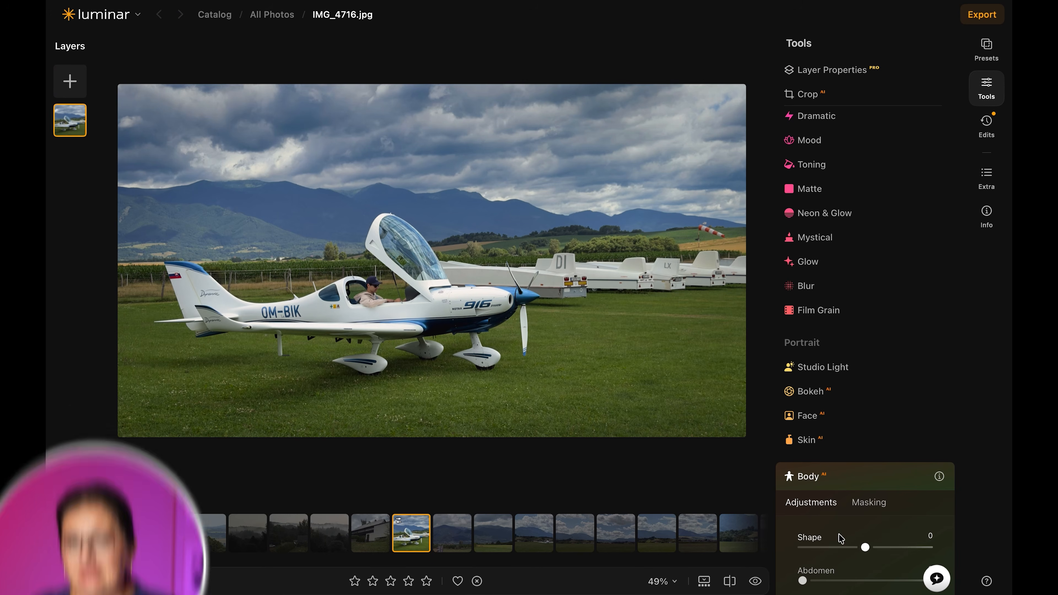
Examine the Body and Studio Light portrait tools without adjusting them
left_click(806, 477)
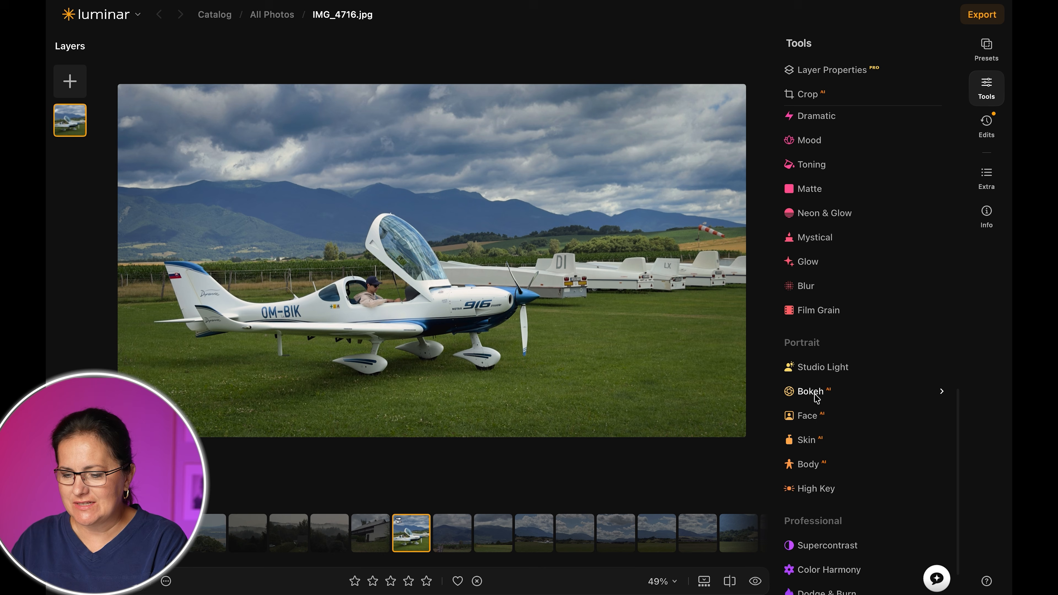
left_click(812, 375)
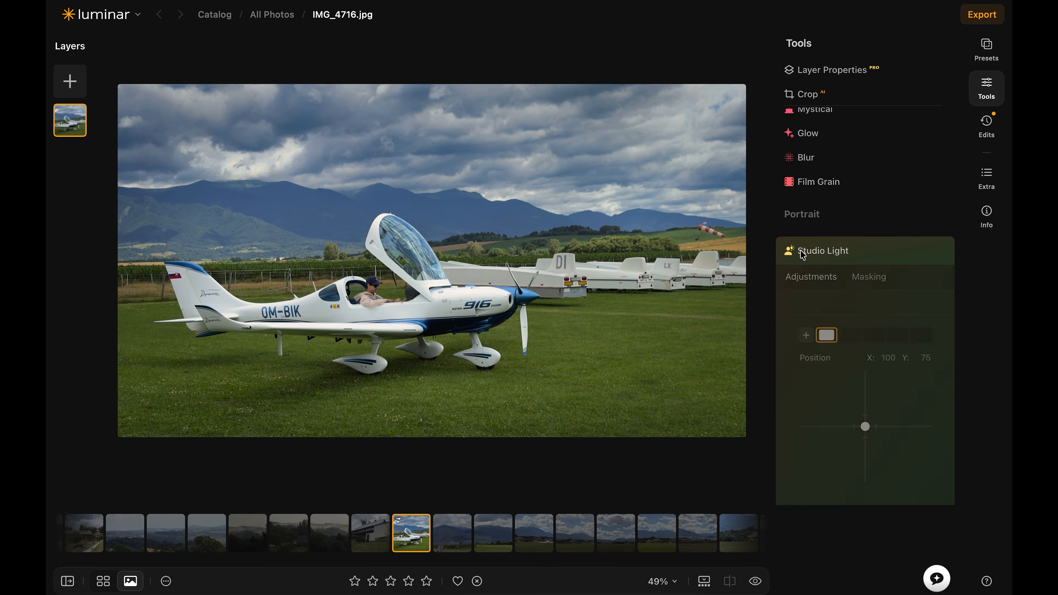
left_click(803, 252)
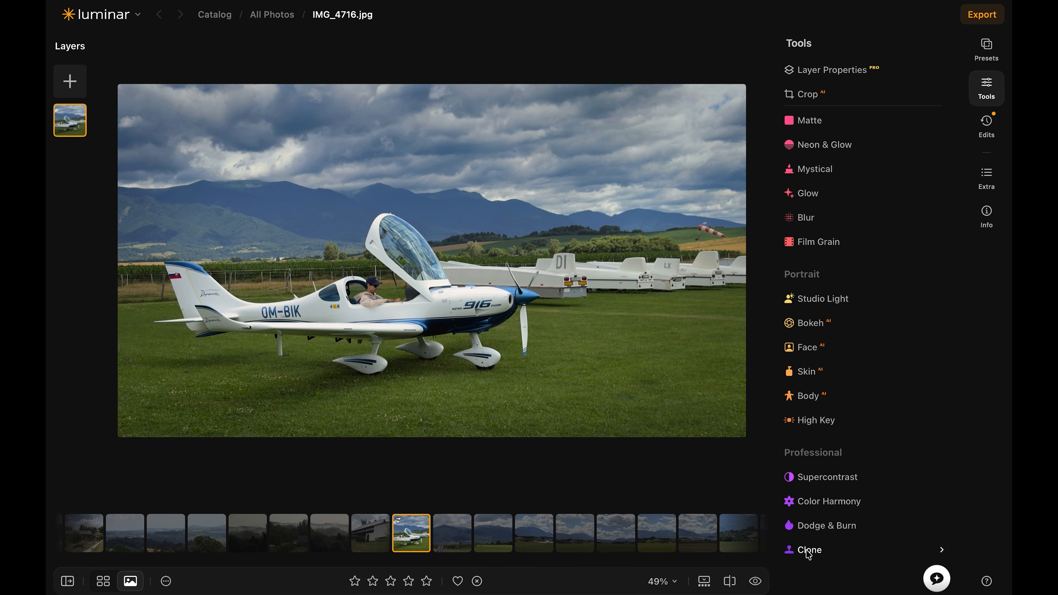
Lighten the airplane's fuselage with a Dodge & Burn stroke at Amount 19, Size 100 and Softness 100
left_click(807, 526)
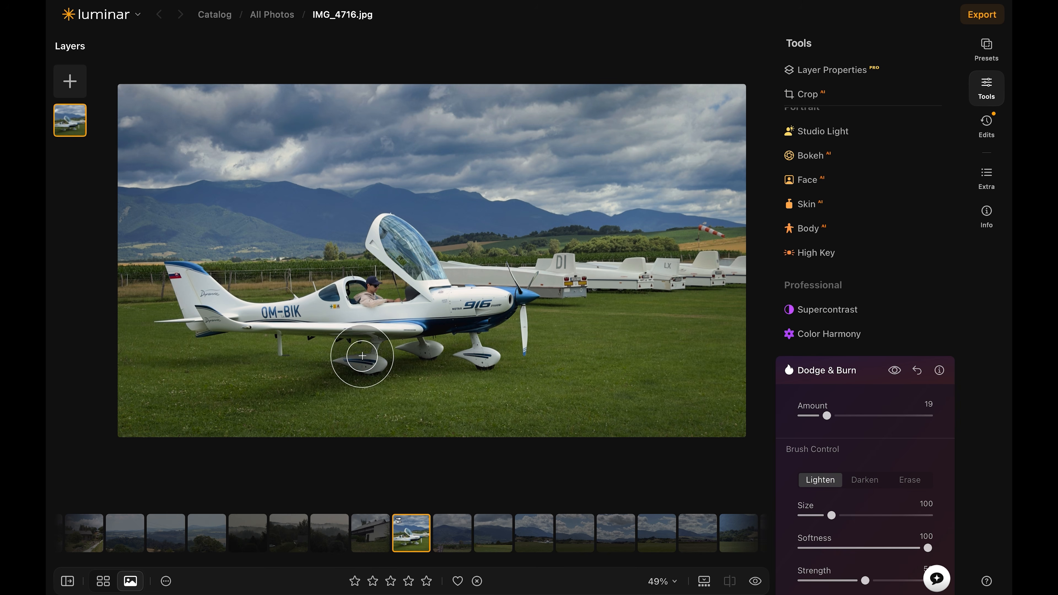
mouse_move(404, 295)
left_mouse_down()
mouse_move(149, 294)
mouse_move(725, 306)
mouse_move(133, 289)
left_mouse_up()
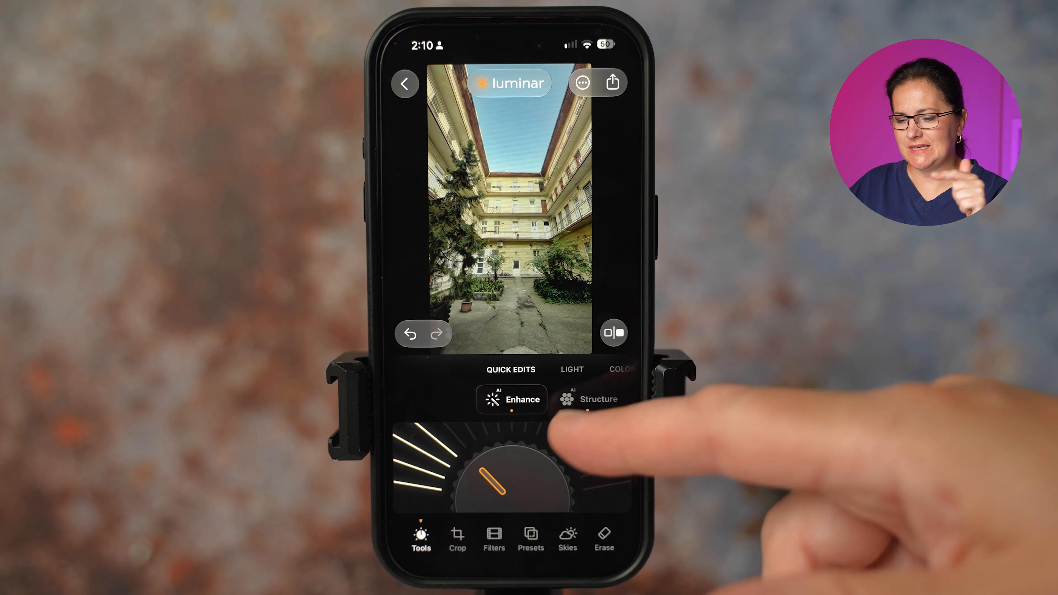
Switch to Luminar on the phone and look through the Light, Color, Landscape, Portraits and Creative tools, trying the Vignette control
left_click_drag(591, 373, 542, 373)
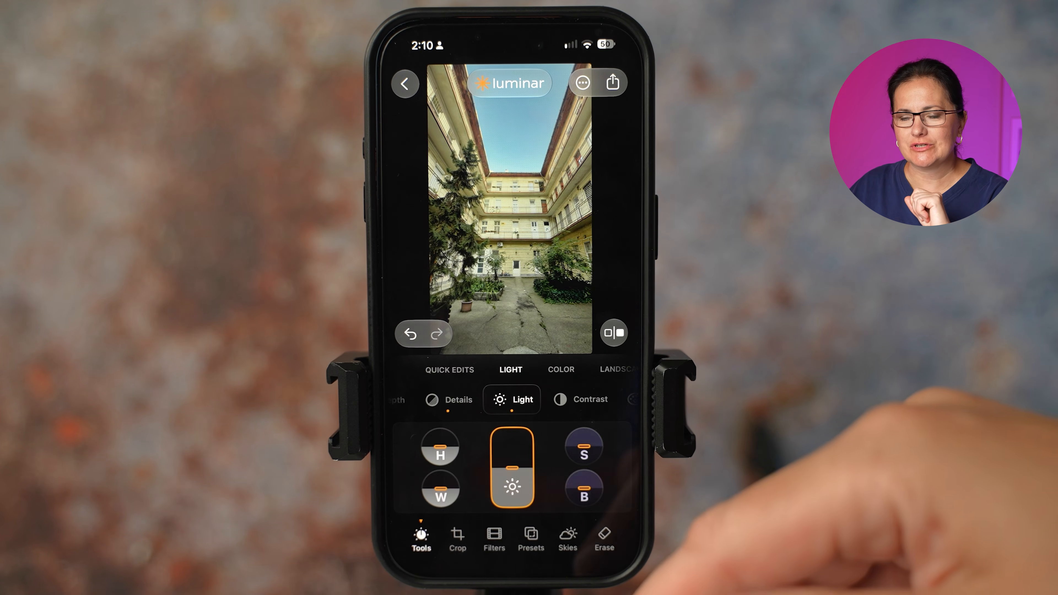
left_click(561, 370)
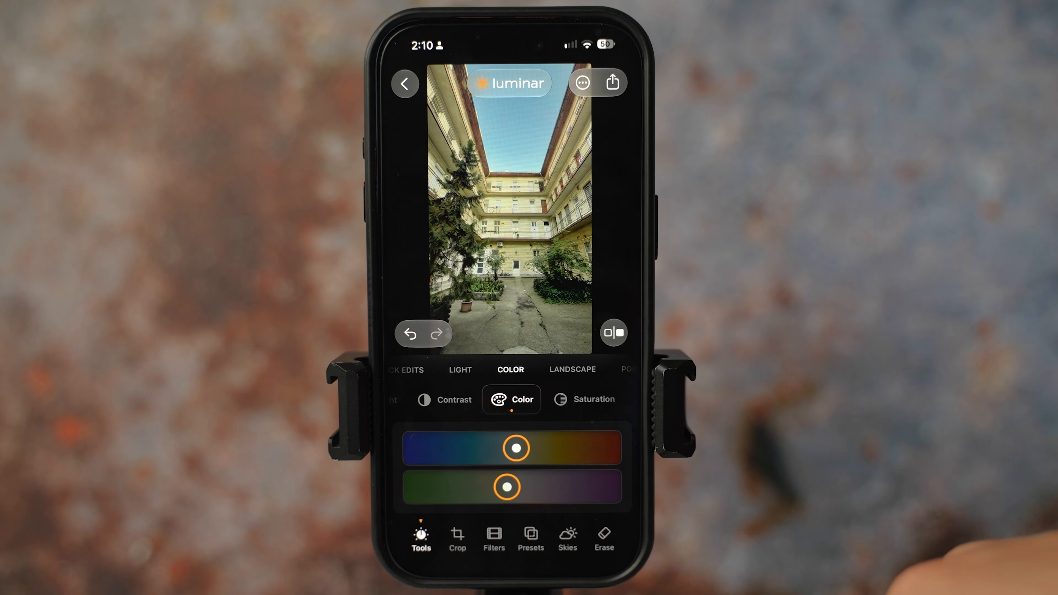
left_click(577, 369)
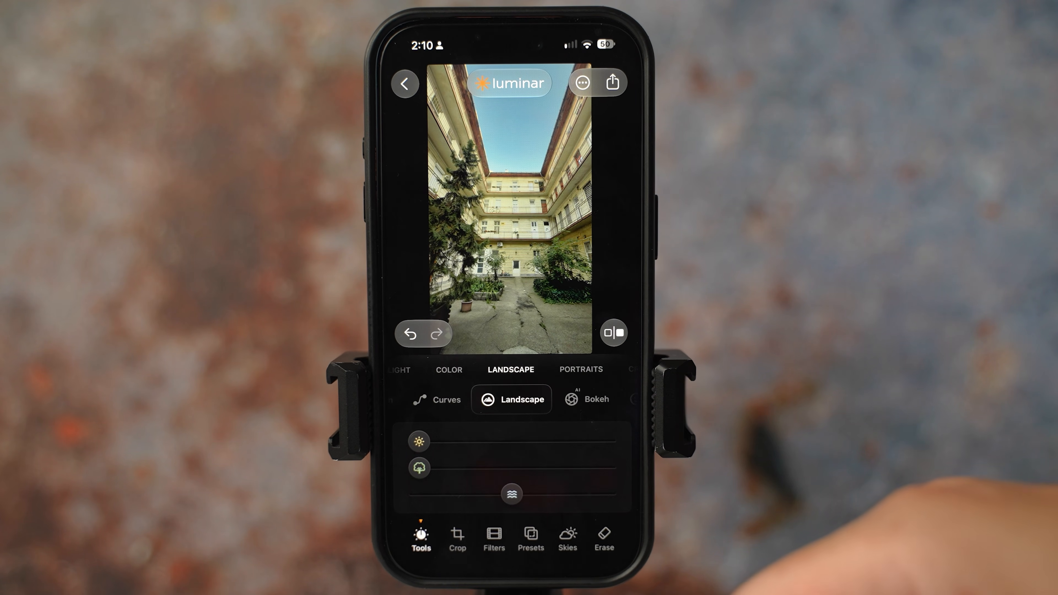
left_click(587, 399)
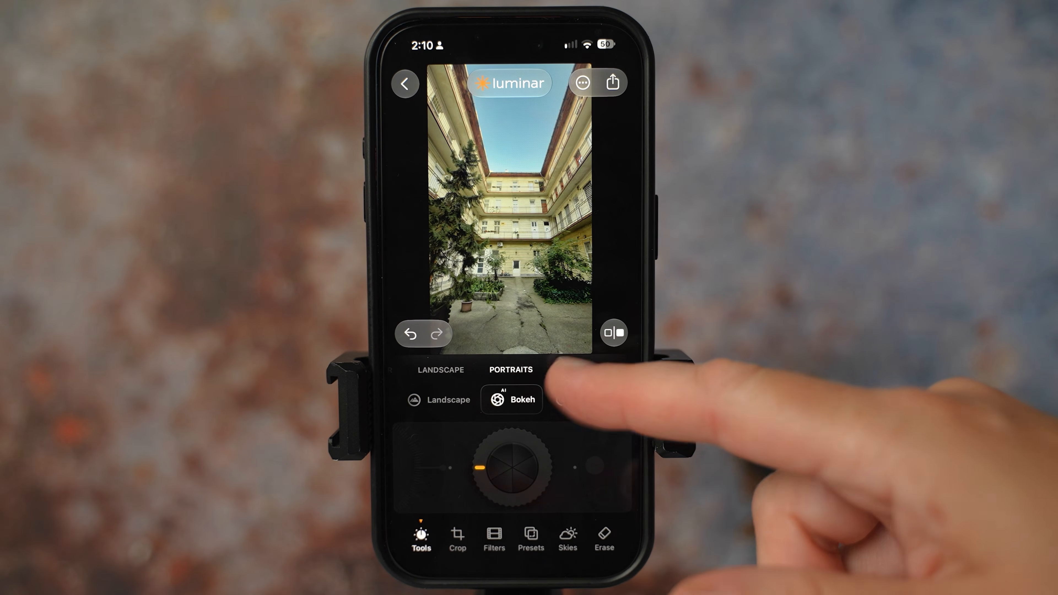
left_click(577, 370)
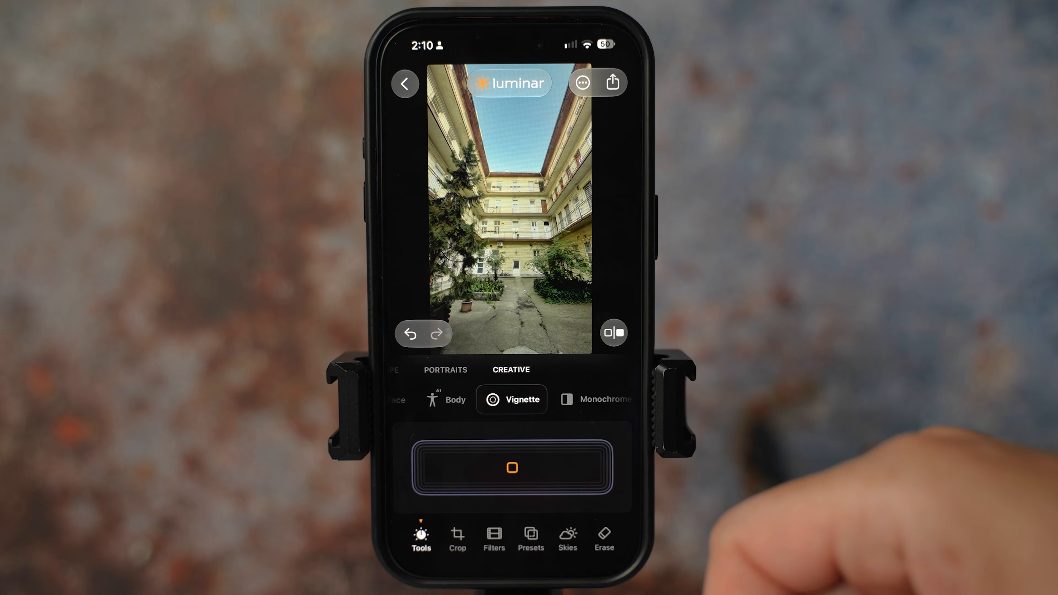
left_click_drag(497, 472, 517, 466)
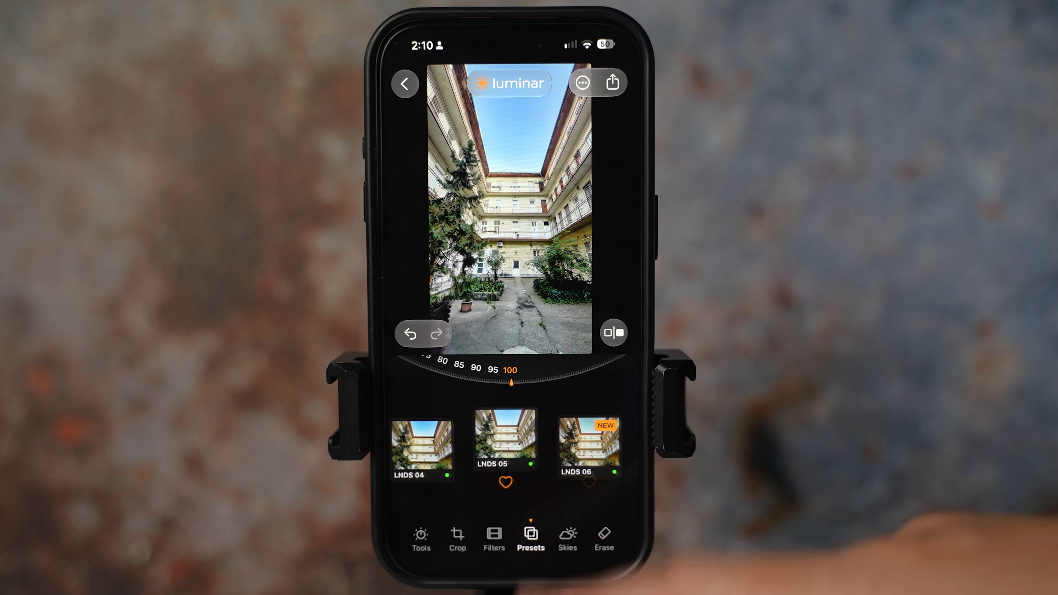
Try the landscape presets LNDS 06, LNDS 07, LNDS 08 and LNDS 09 on the courtyard photo
left_click_drag(591, 450, 512, 451)
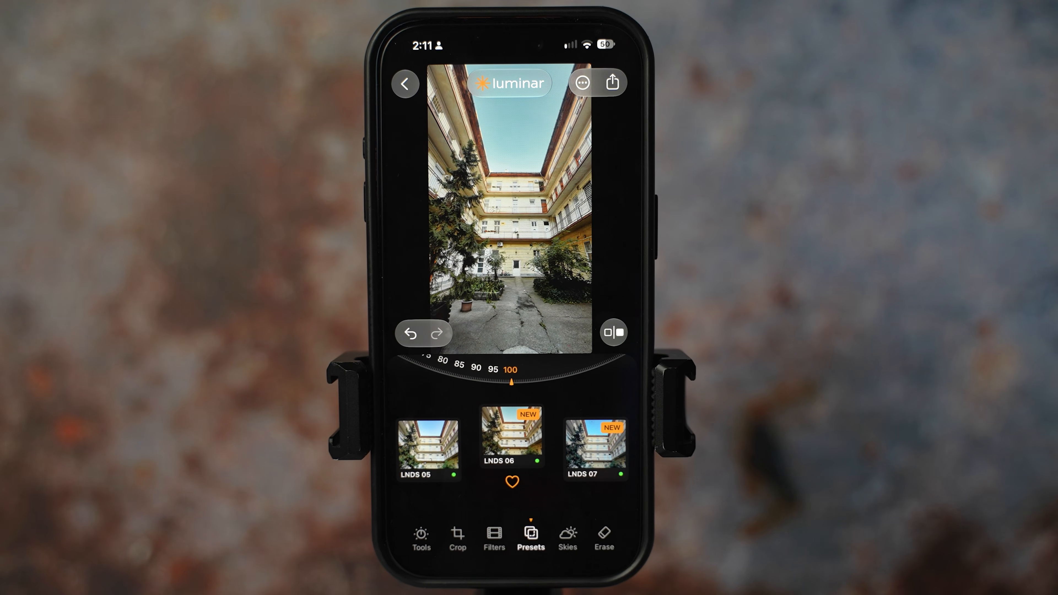
left_click_drag(596, 454, 513, 454)
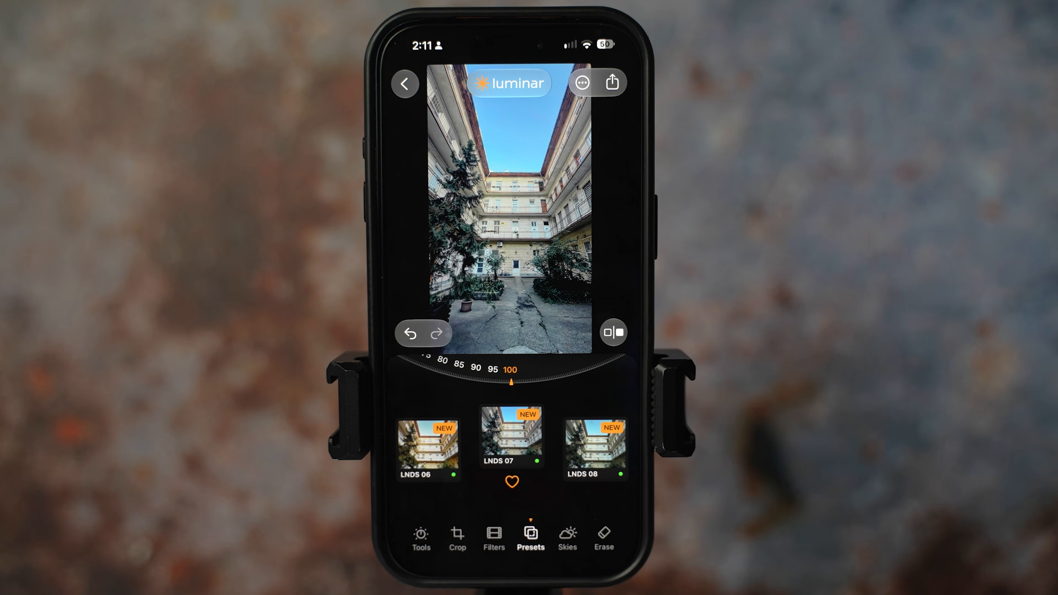
left_click_drag(600, 450, 512, 450)
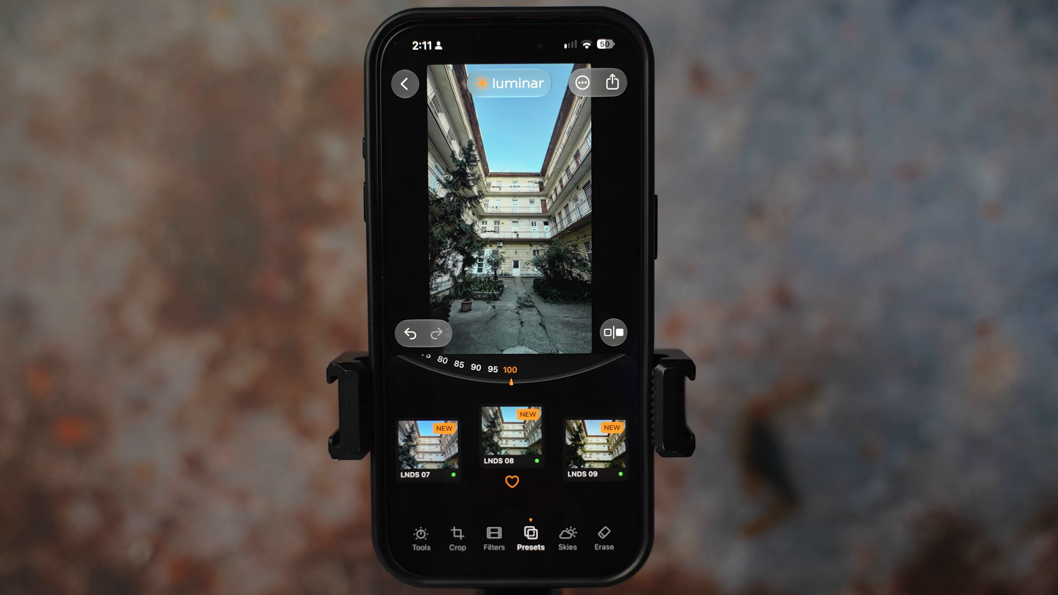
left_click_drag(596, 452, 512, 452)
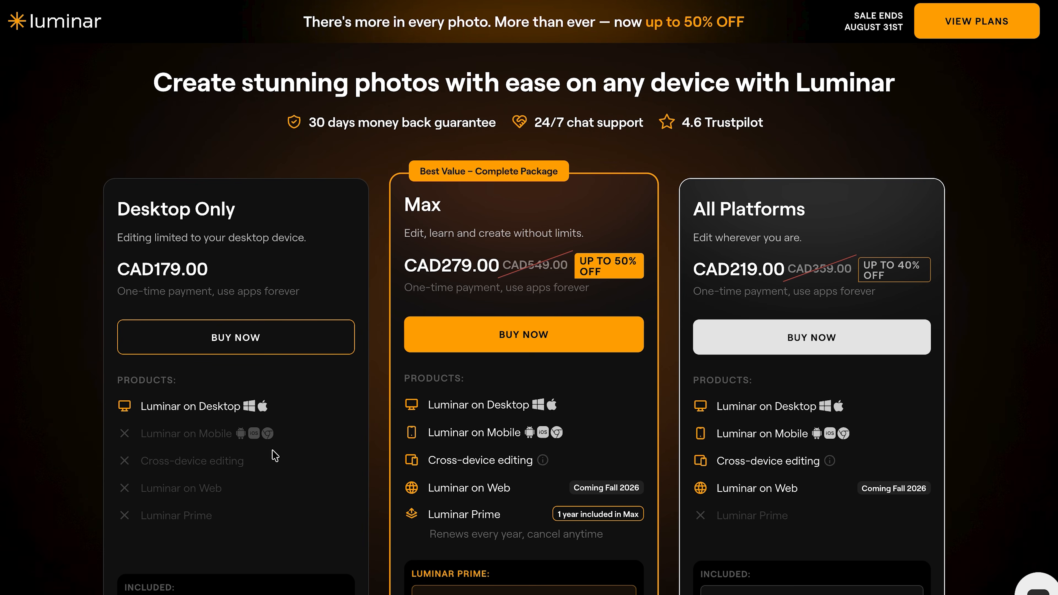
Compare the products and included features of the Desktop Only, Max and All Platforms plans on Luminar's pricing page
scroll(423, 166, "down", 3)
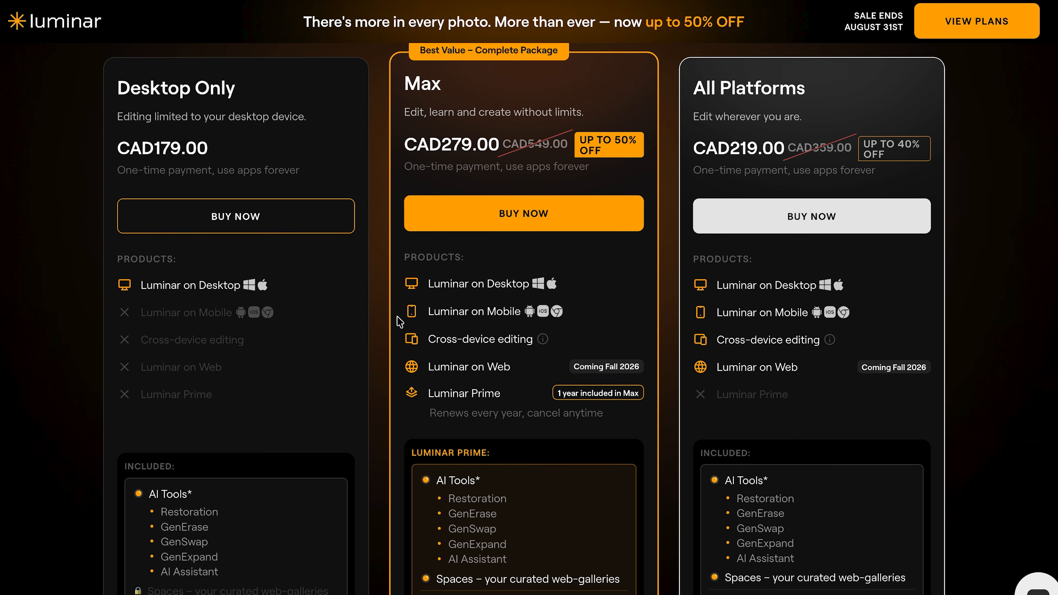
scroll(390, 540, "down", 5)
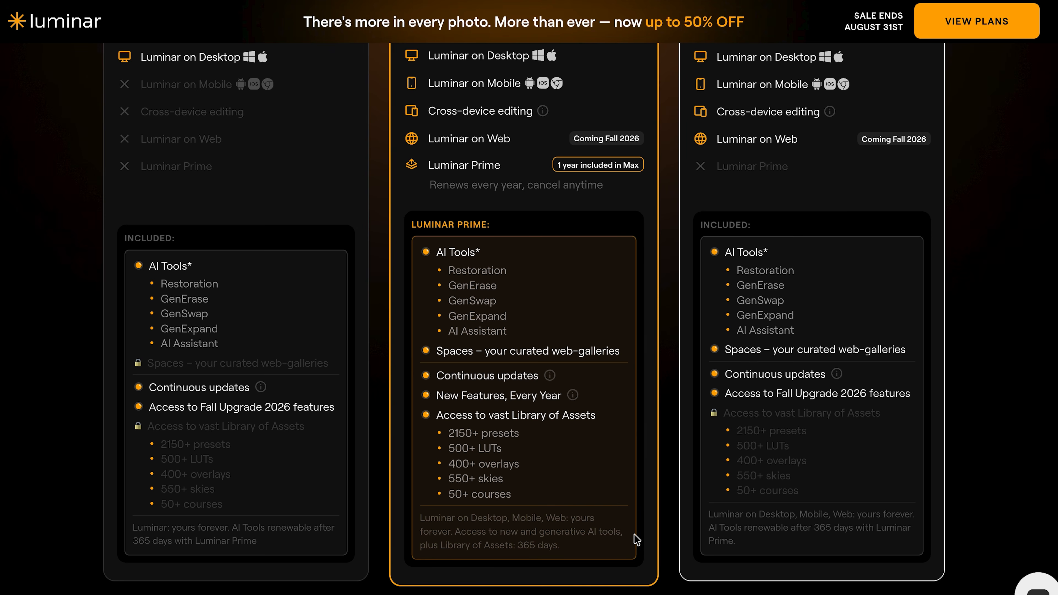
scroll(634, 535, "up", 5)
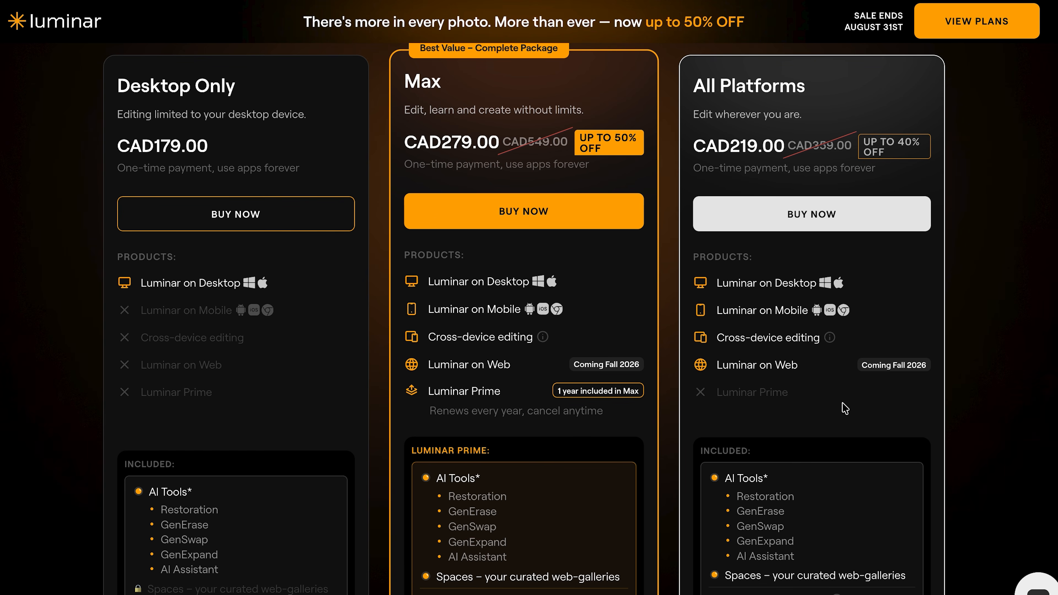
scroll(529, 298, "down", 4)
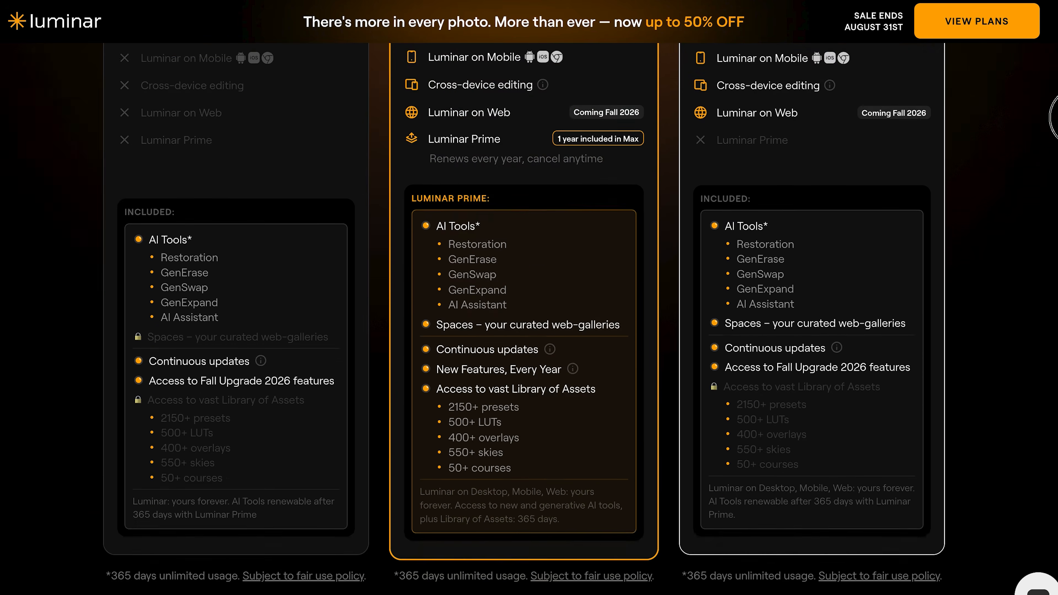